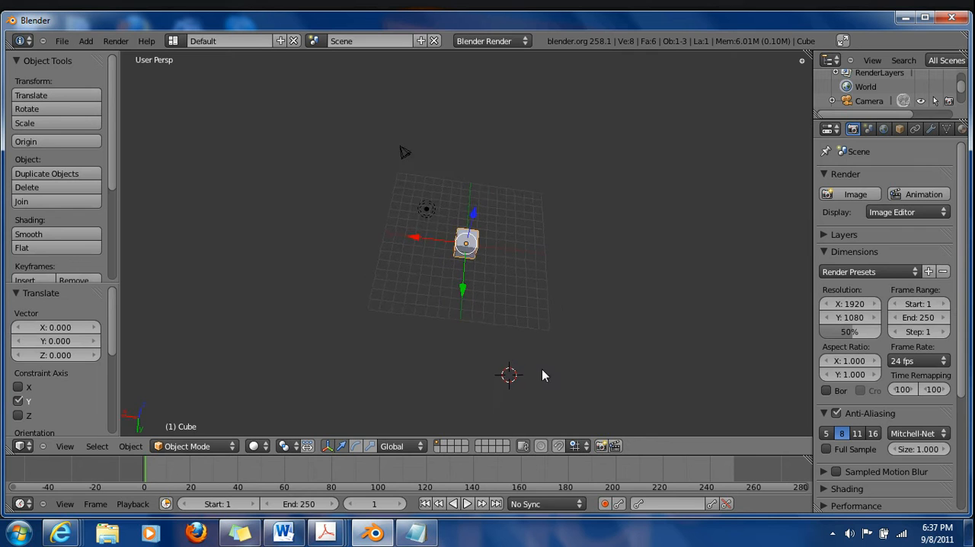
scroll(506, 322, up, 3)
scroll(505, 322, down, 2)
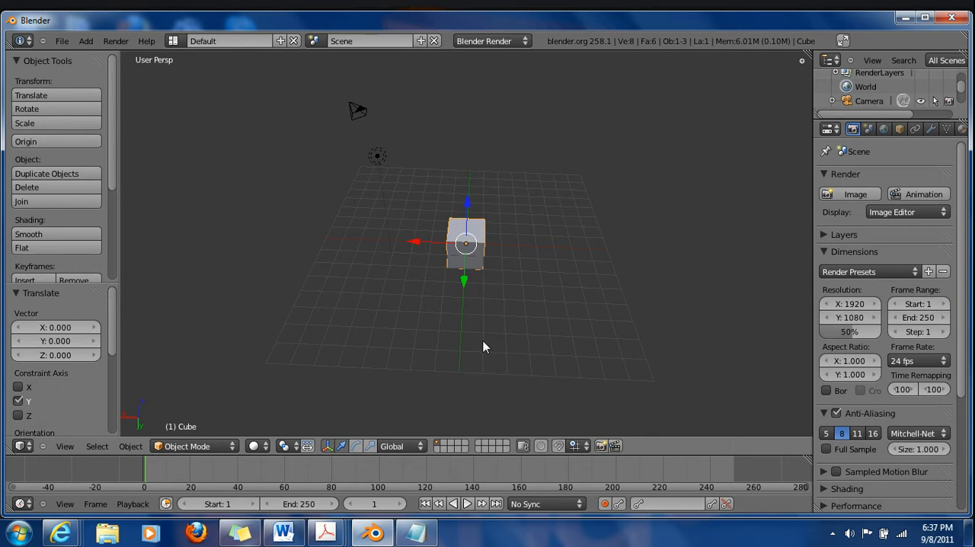
middle_drag(618, 317, 496, 341)
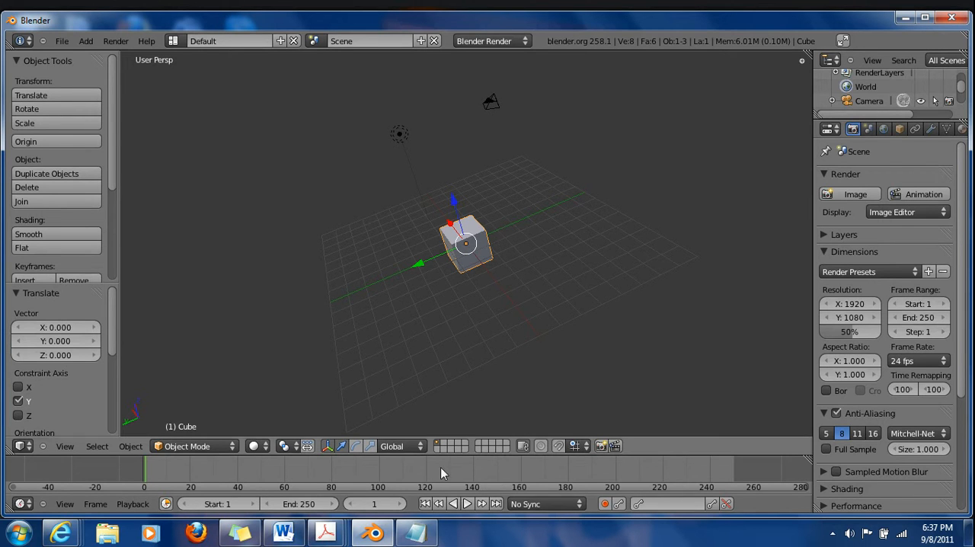
Switch to Notepad, review the list of view shortcuts beside the 3D scene, and return to Blender
right_click(415, 533)
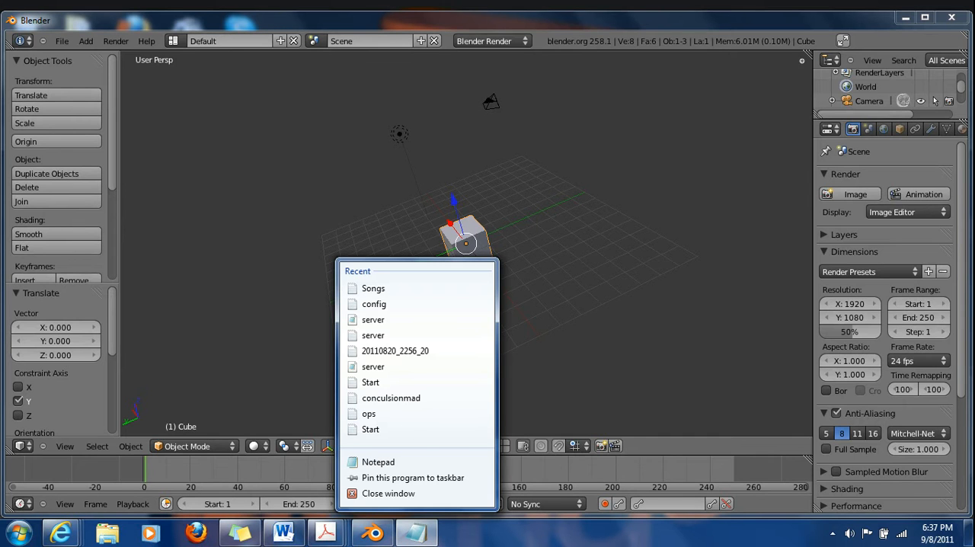
click(415, 534)
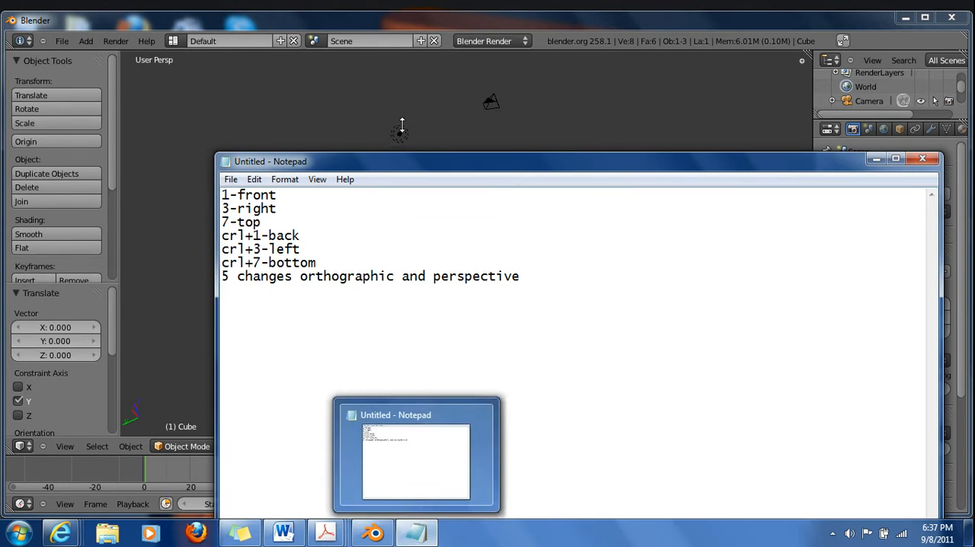
drag(420, 166, 974, 160)
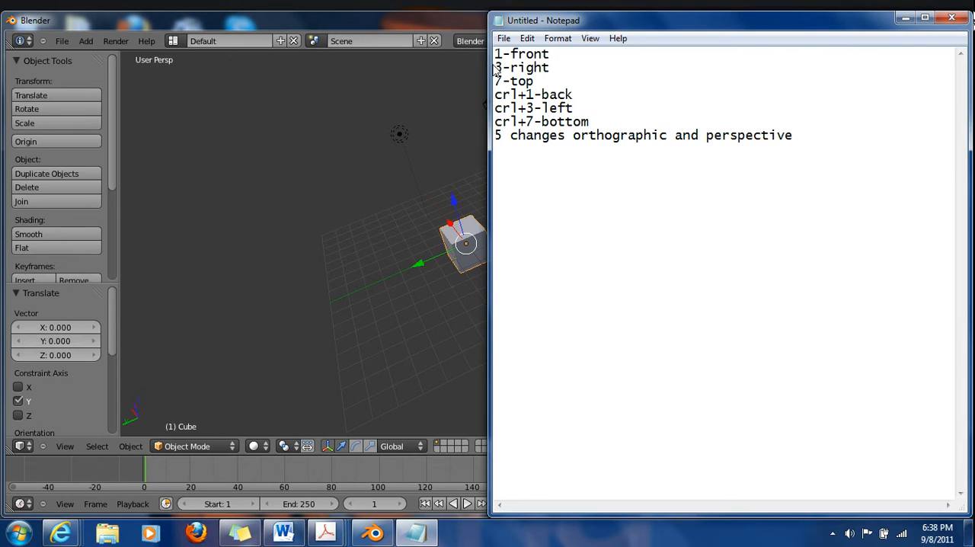
drag(562, 67, 494, 70)
click(554, 80)
click(399, 294)
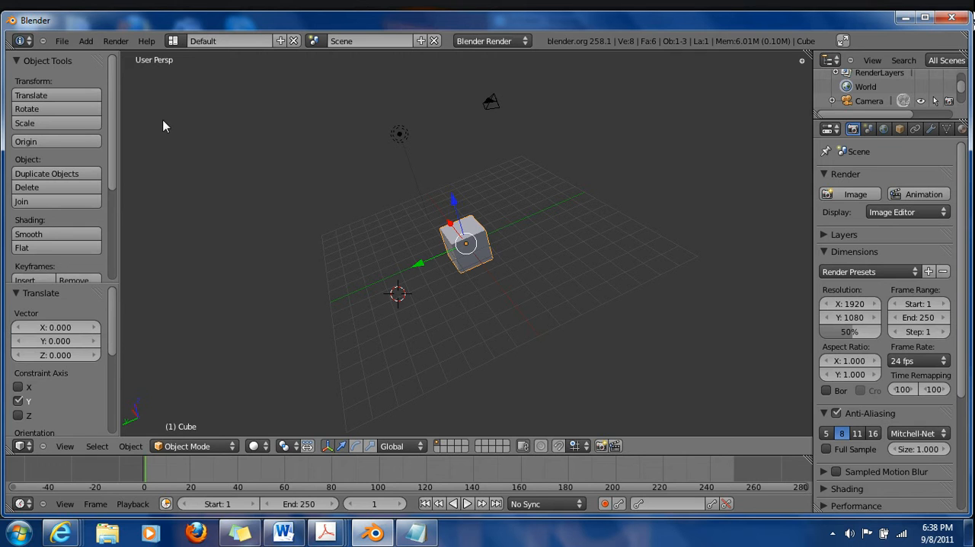
Switch the 3D view from perspective to orthographic projection and inspect the cube from several angles and distances
key(KP_5)
key(KP_5)
key(KP_5)
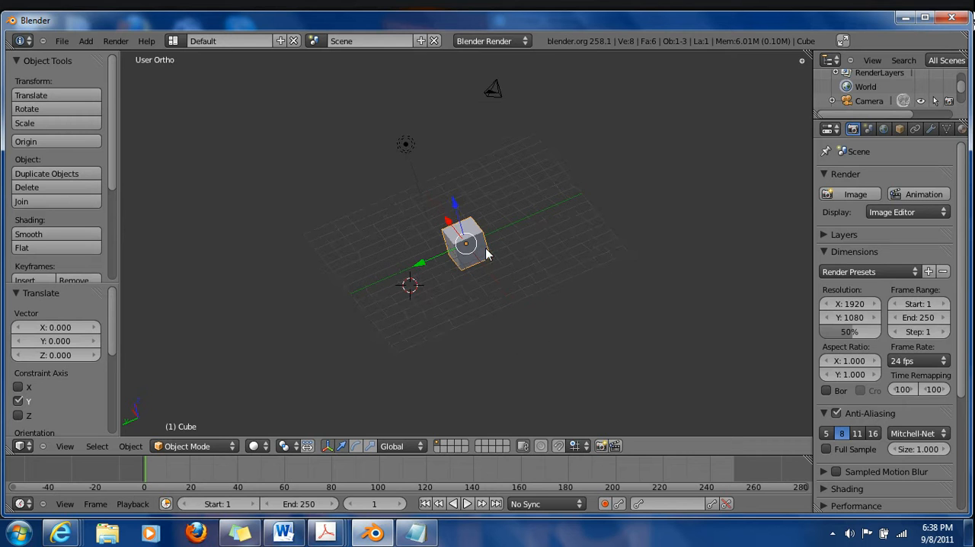
middle_drag(581, 328, 466, 308)
scroll(471, 299, up, 3)
scroll(457, 289, down, 5)
middle_drag(410, 317, 471, 263)
scroll(473, 259, up, 5)
scroll(472, 259, down, 3)
View the cube from the front, right and top, and return to an angled view
key(KP_1)
key(KP_3)
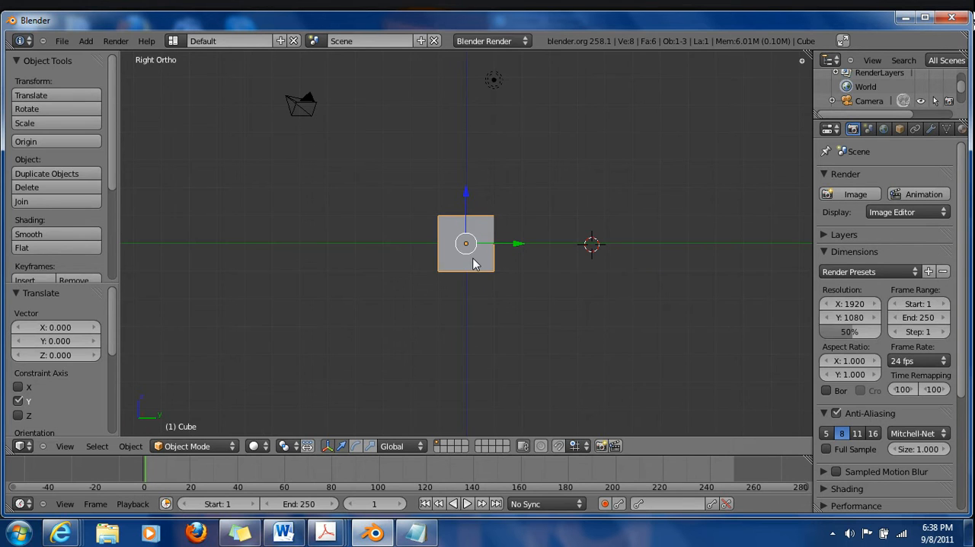
key(KP_7)
middle_drag(418, 328, 562, 214)
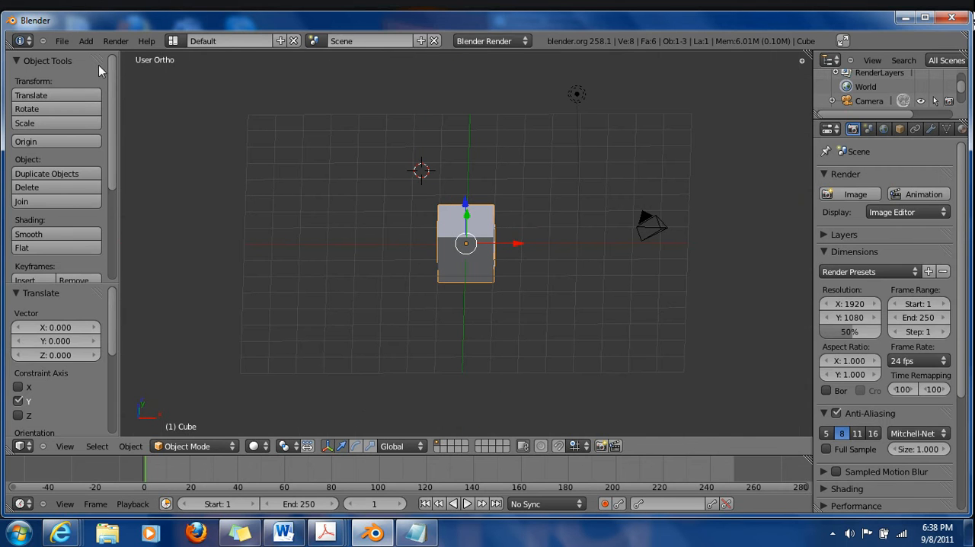
Examine the Emulate Numpad option in the input section of the user preferences and close the preferences
click(62, 40)
click(122, 181)
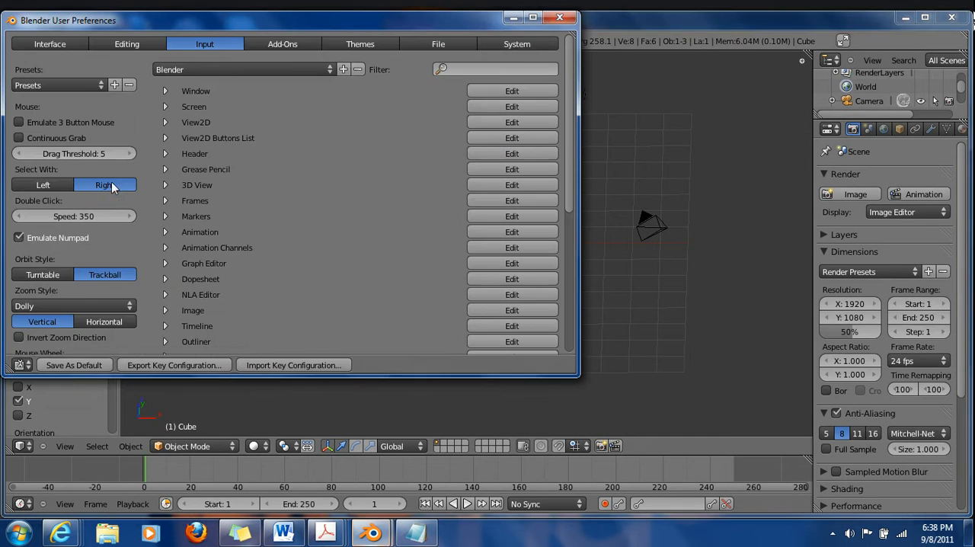
drag(290, 23, 527, 23)
scroll(451, 152, down, 2)
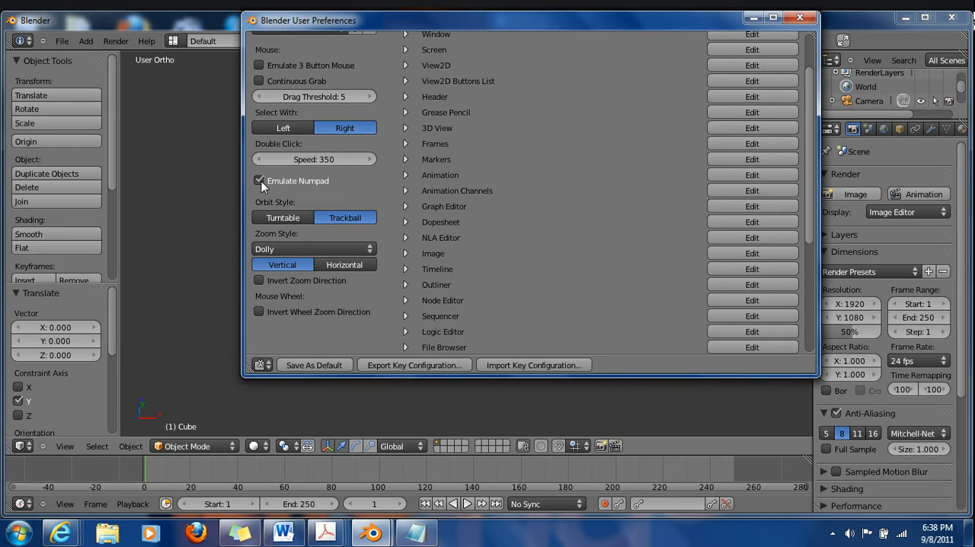
click(800, 17)
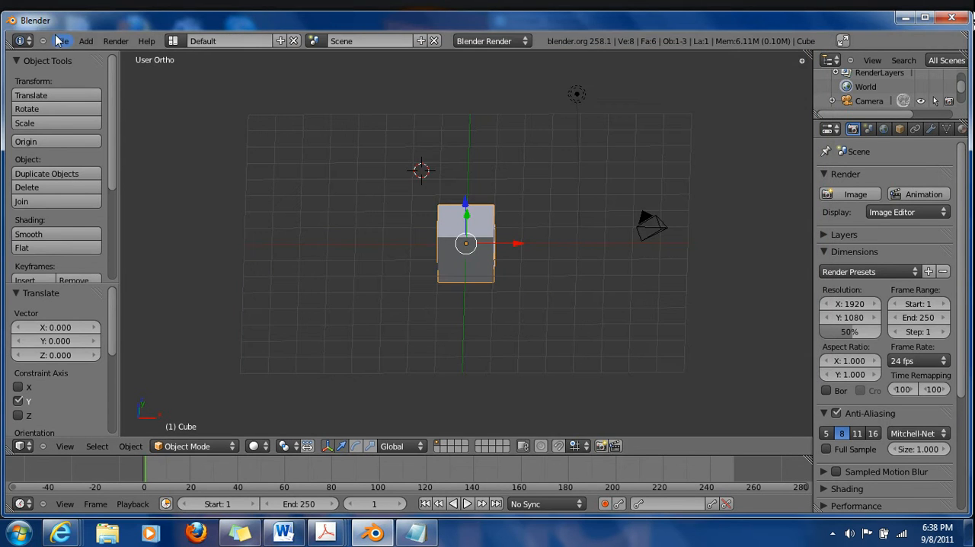
click(62, 41)
click(288, 171)
click(62, 41)
click(91, 175)
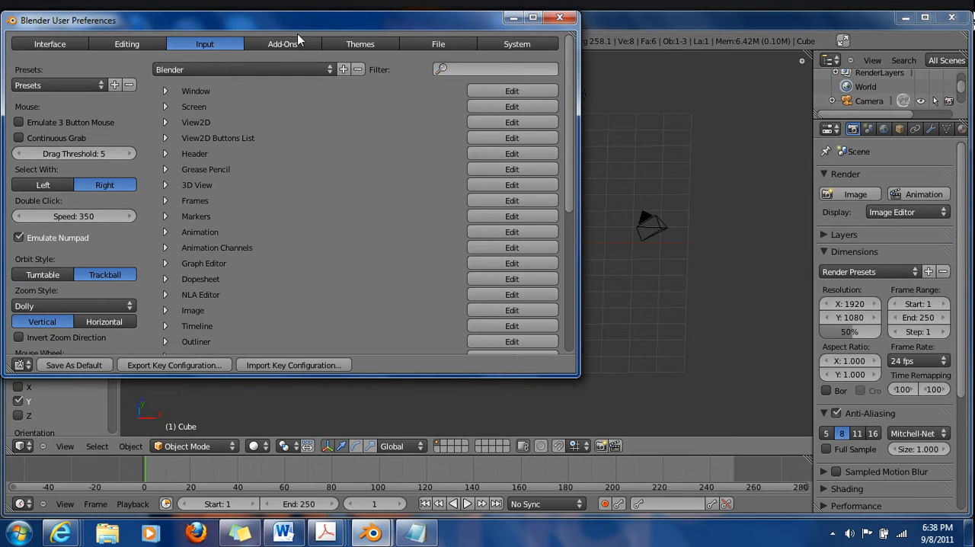
click(560, 17)
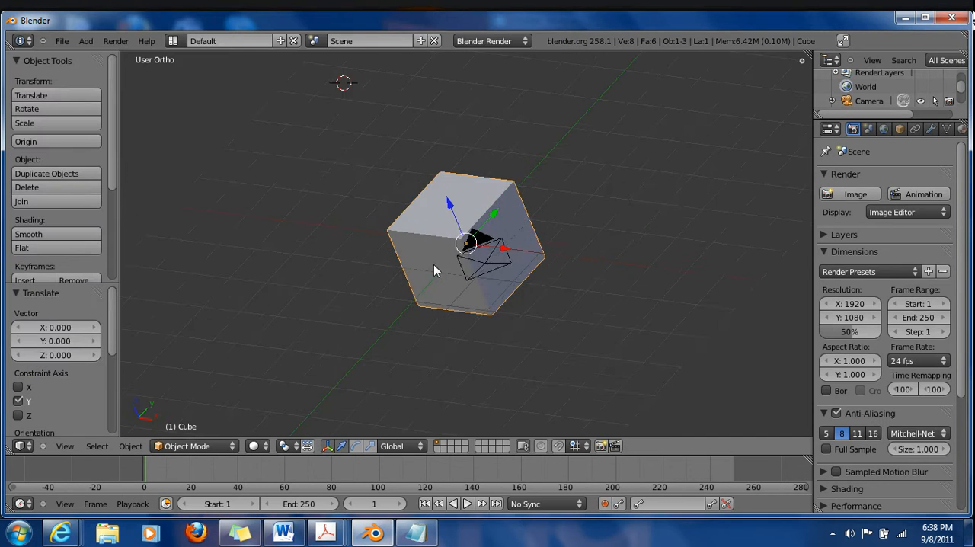
Delete the default cube from the scene
scroll(433, 265, down, 7)
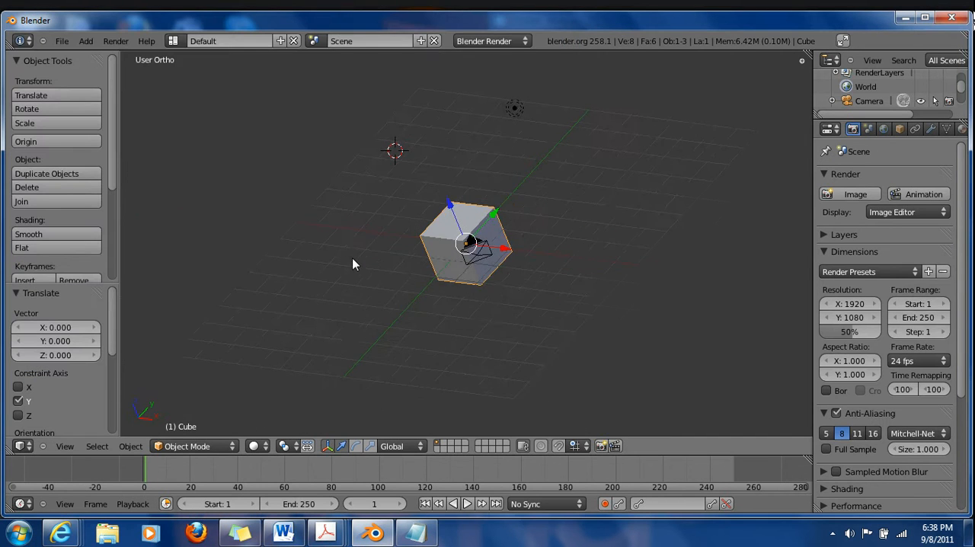
middle_drag(353, 259, 436, 290)
scroll(487, 272, up, 4)
key(x)
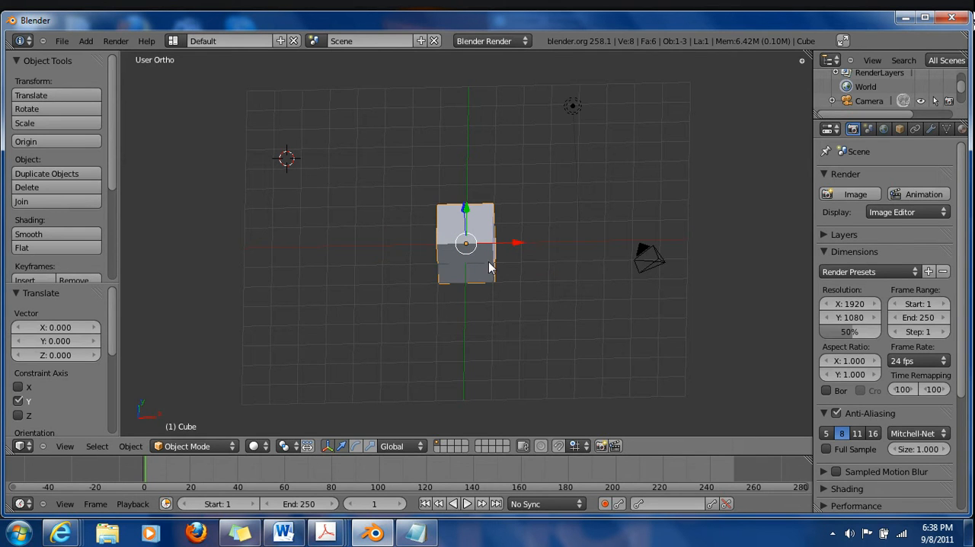
key(x)
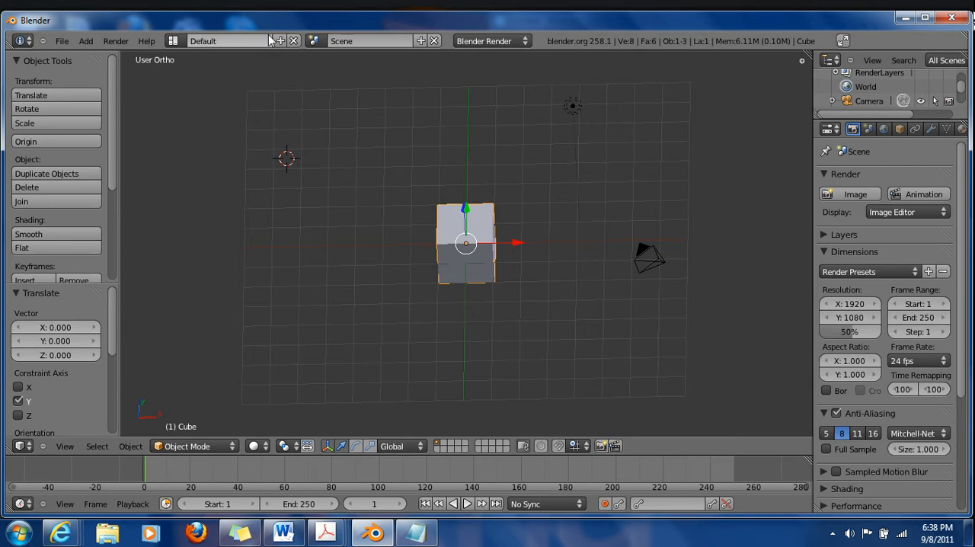
key(BackSpace)
key(x)
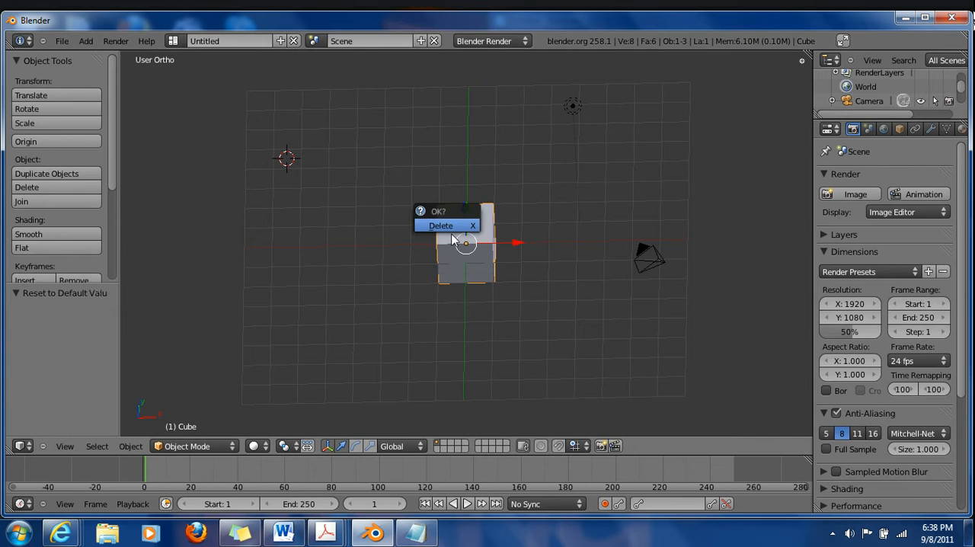
click(456, 227)
Place the 3D cursor freehand at several spots around the empty grid, checking it from different angles
right_click(417, 533)
click(220, 325)
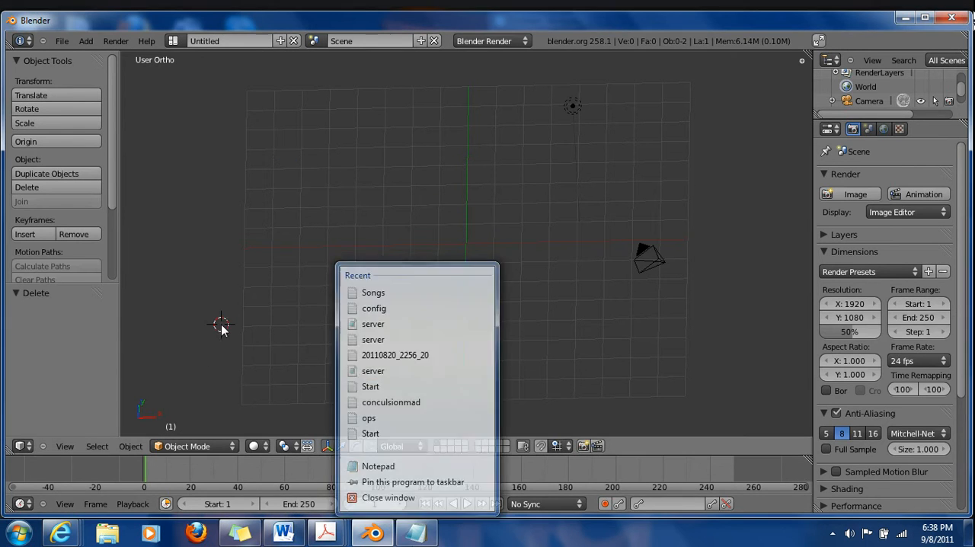
middle_drag(275, 255, 437, 263)
click(462, 247)
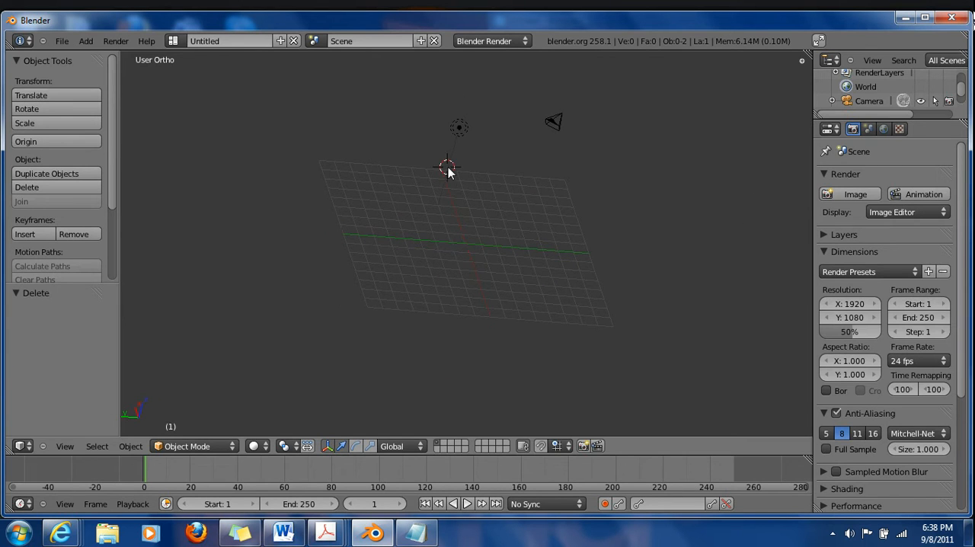
click(296, 277)
click(537, 277)
middle_drag(383, 275, 643, 348)
click(455, 183)
middle_drag(466, 228, 364, 255)
Reposition the 3D cursor freehand several times in the front view and check its placement from an angle
key(KP_1)
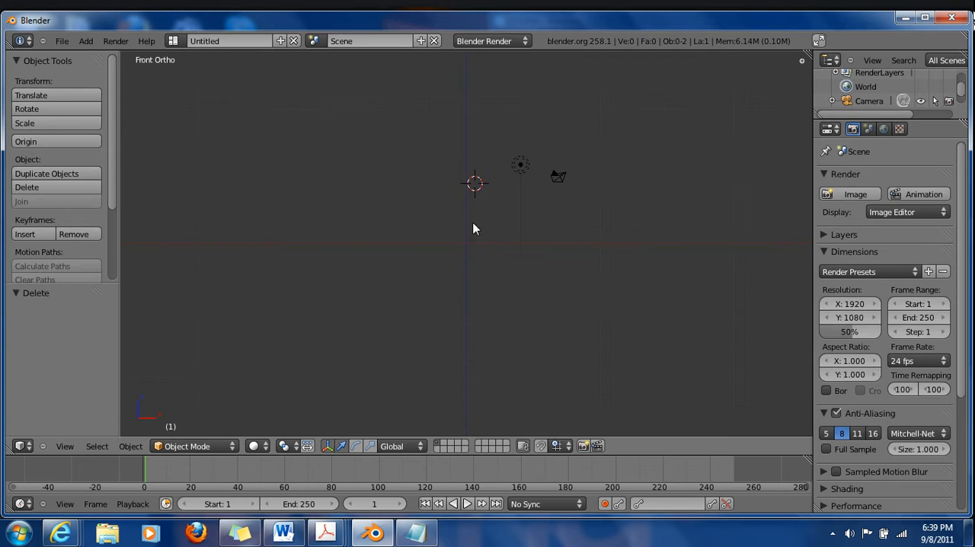
click(483, 248)
click(406, 167)
click(444, 126)
click(399, 176)
click(497, 256)
middle_drag(527, 244, 291, 226)
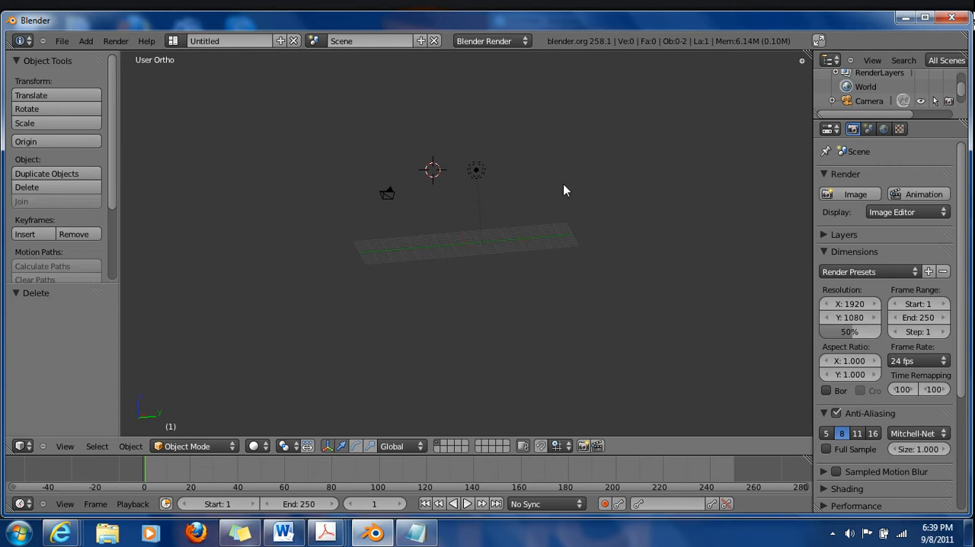
middle_drag(298, 285, 451, 344)
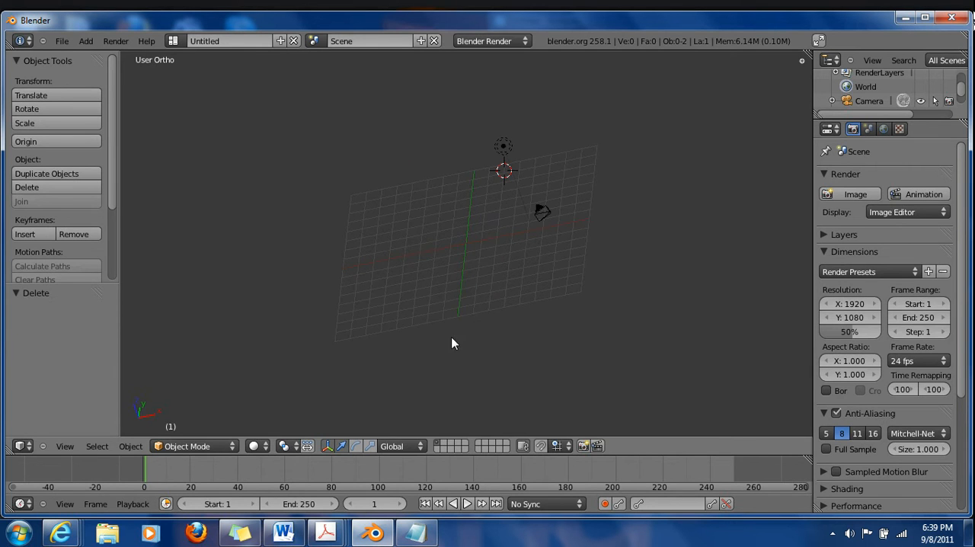
Show the view properties and set the 3D cursor location to X 0, Y 0, Z 0
key(n)
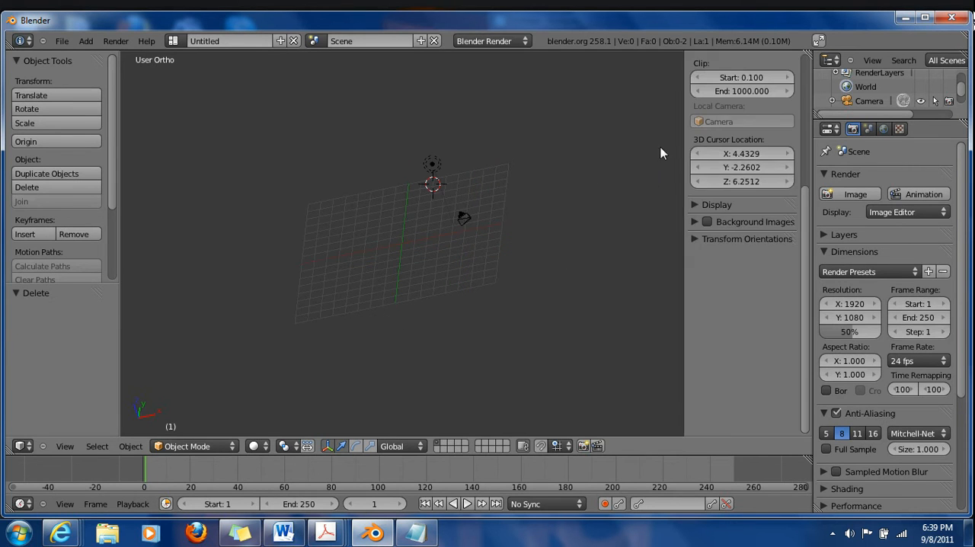
scroll(738, 321, up, 6)
scroll(738, 318, down, 1)
scroll(741, 297, up, 1)
scroll(752, 343, down, 1)
click(751, 341)
text(0)
key(Tab)
text(0)
key(Tab)
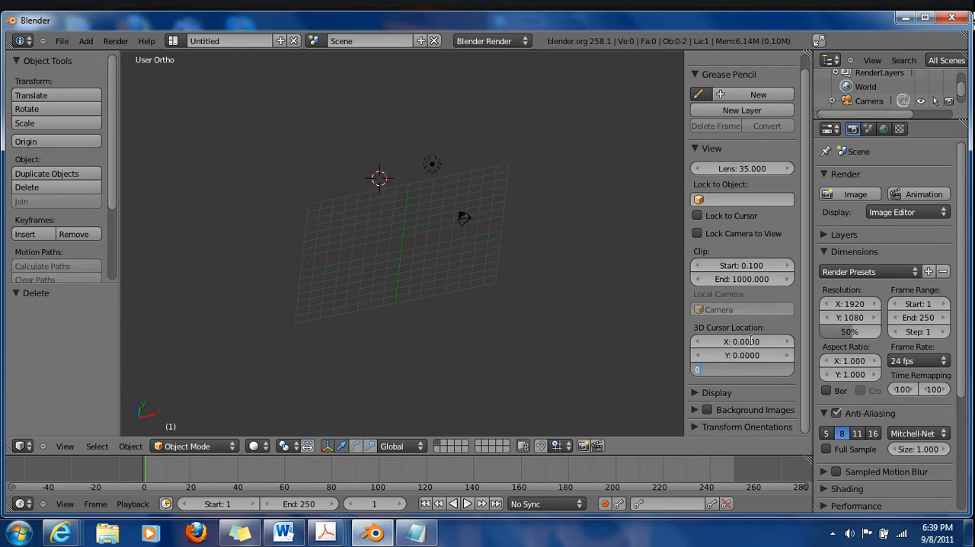
text(0)
key(Return)
Add a circle mesh at the 3D cursor in the centre of the grid
middle_drag(557, 218, 418, 303)
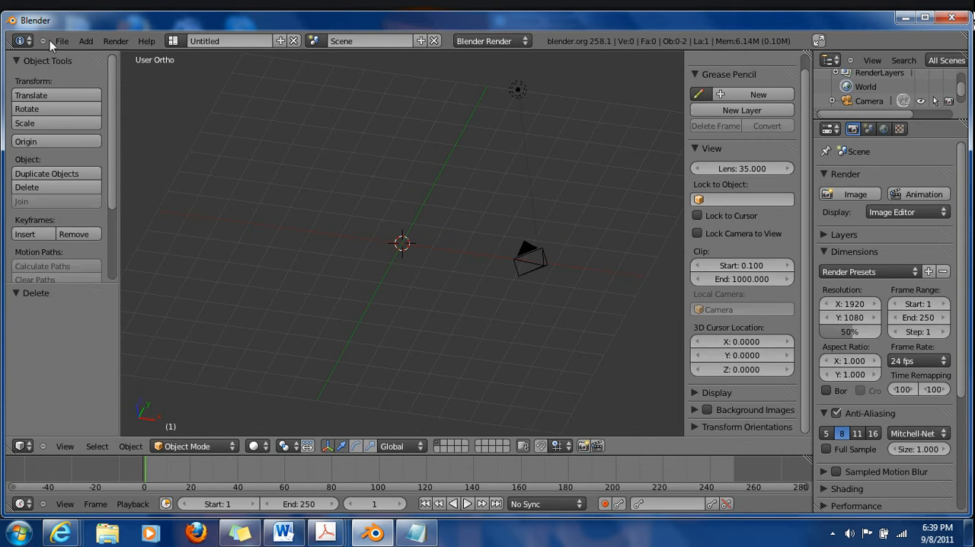
click(83, 44)
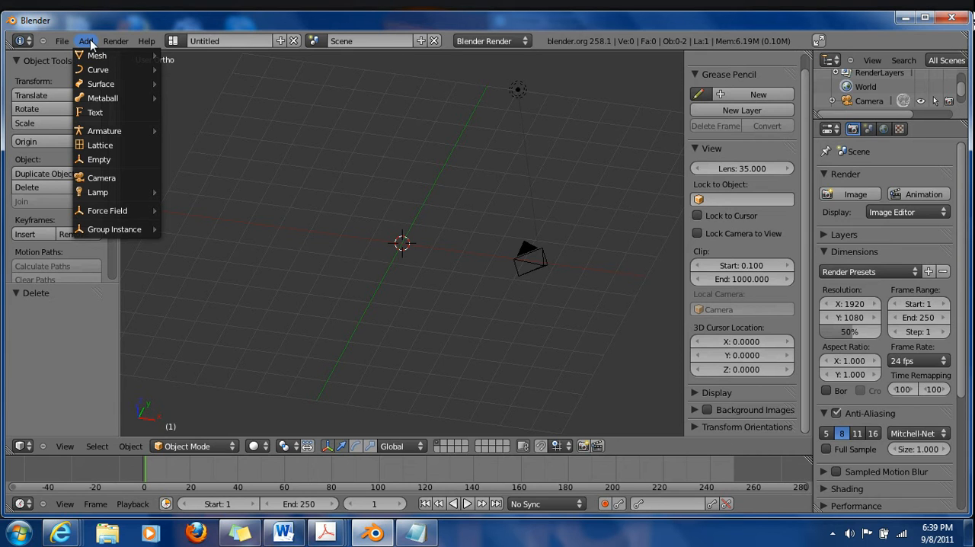
mouse_move(94, 58)
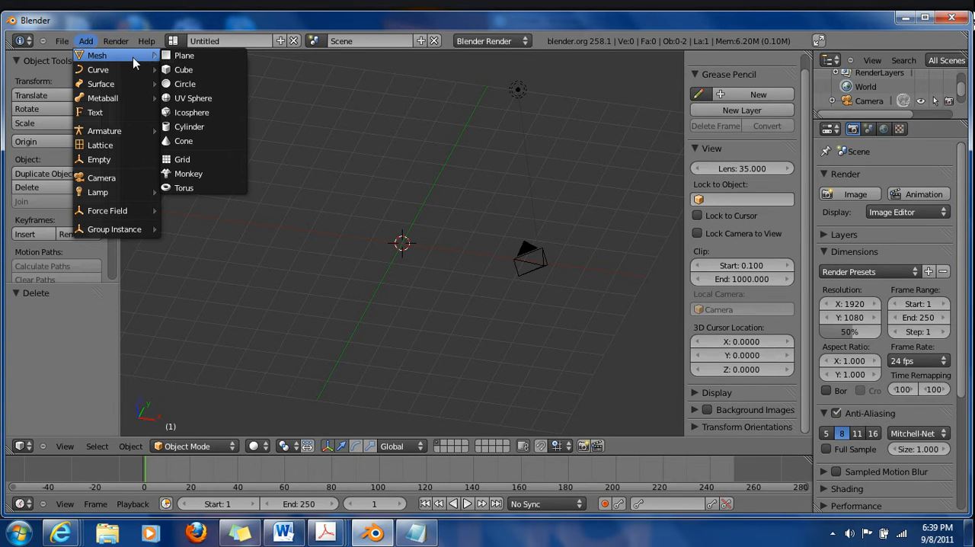
click(90, 41)
mouse_move(105, 59)
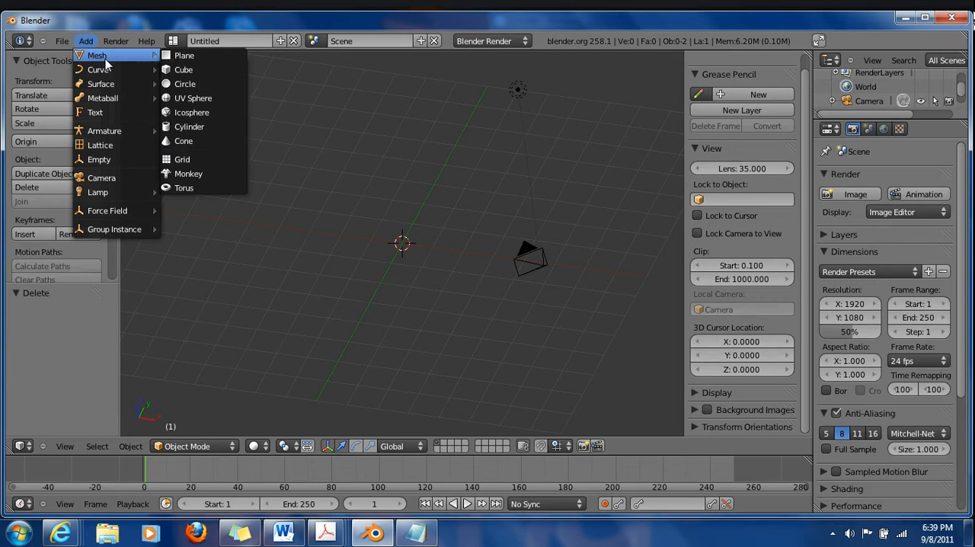
click(189, 83)
middle_drag(452, 303, 356, 329)
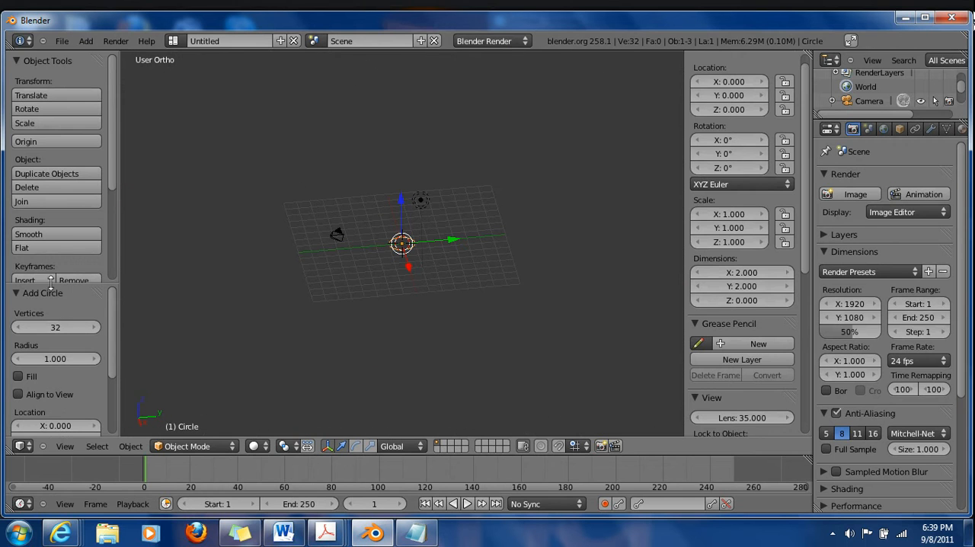
Try 20 vertices for the new circle and set the vertex count back to 32
drag(54, 282, 64, 201)
click(64, 244)
text(20)
key(Return)
click(64, 244)
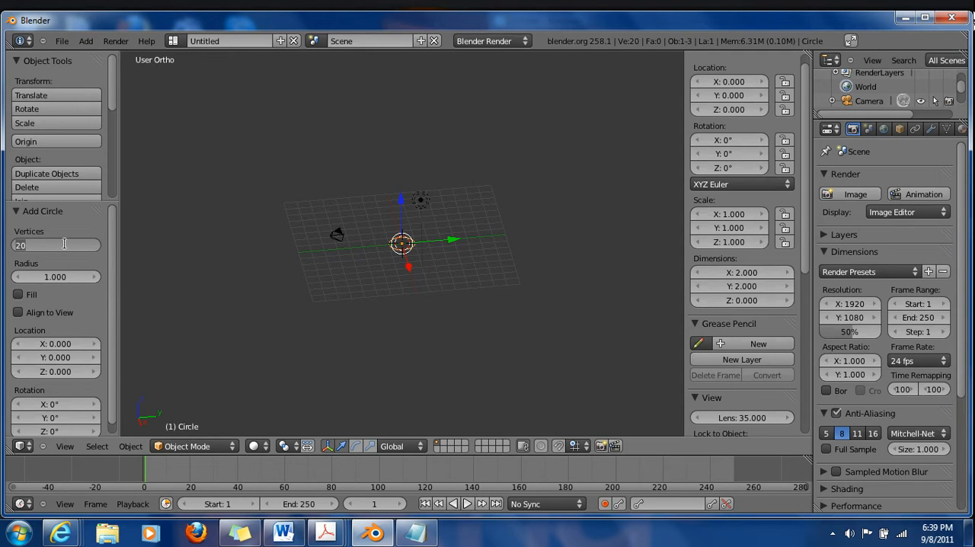
text(32)
key(Return)
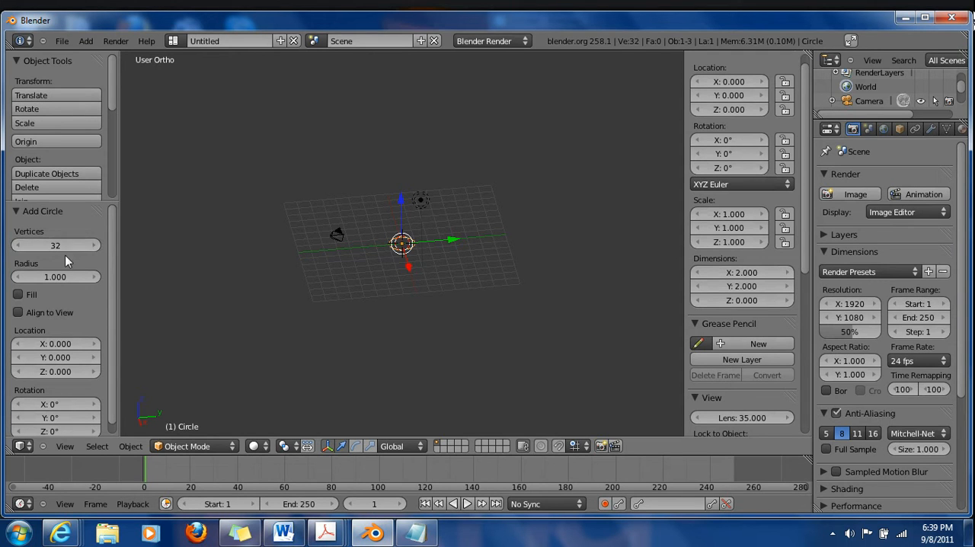
Try adjusting the circle's radius and set it to 1
mouse_move(68, 278)
mouse_down()
mouse_move(25, 276)
mouse_move(58, 280)
mouse_up()
click(58, 281)
text(1)
key(Return)
Toggle the circle's Fill option on and off to compare both looks, leaving the circle unfilled
click(17, 296)
scroll(400, 244, up, 6)
click(19, 296)
click(26, 297)
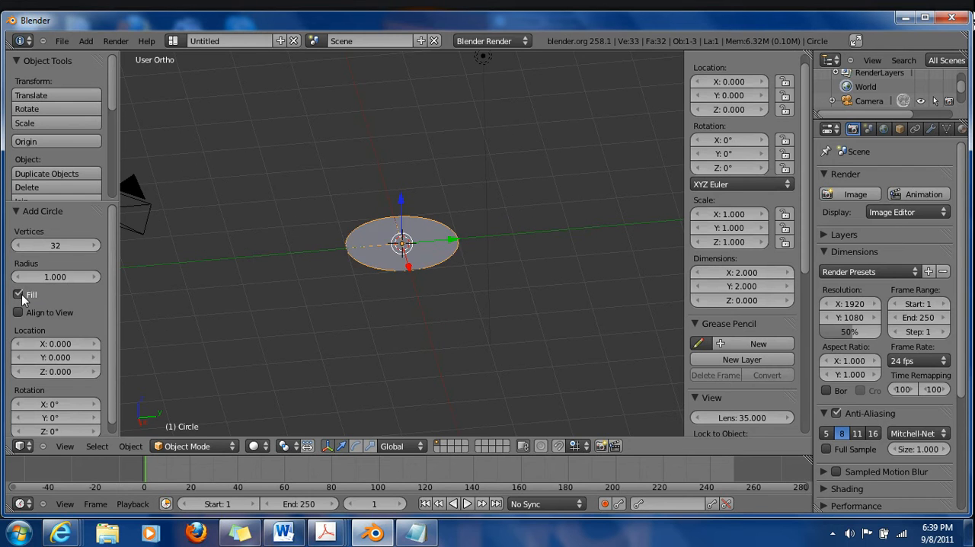
click(26, 296)
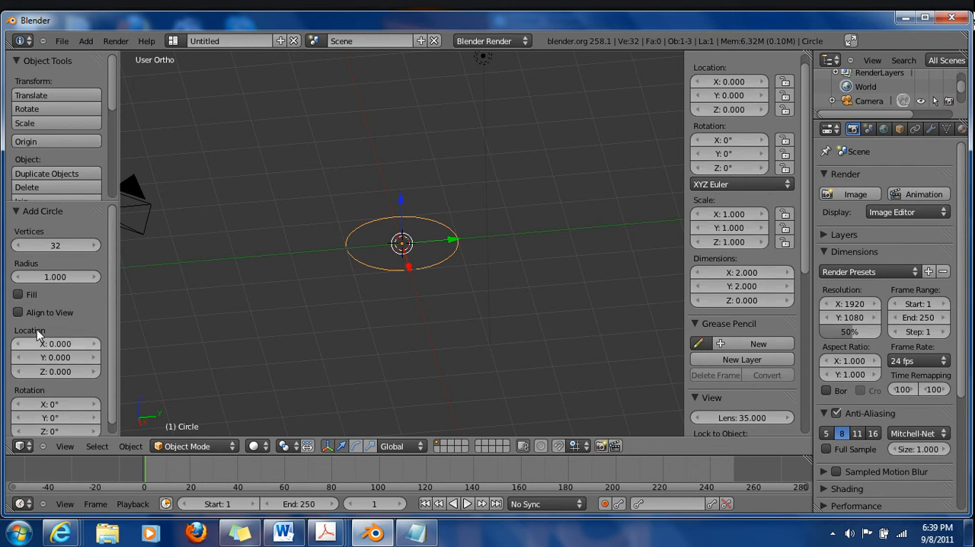
click(20, 296)
click(19, 297)
click(19, 297)
click(20, 296)
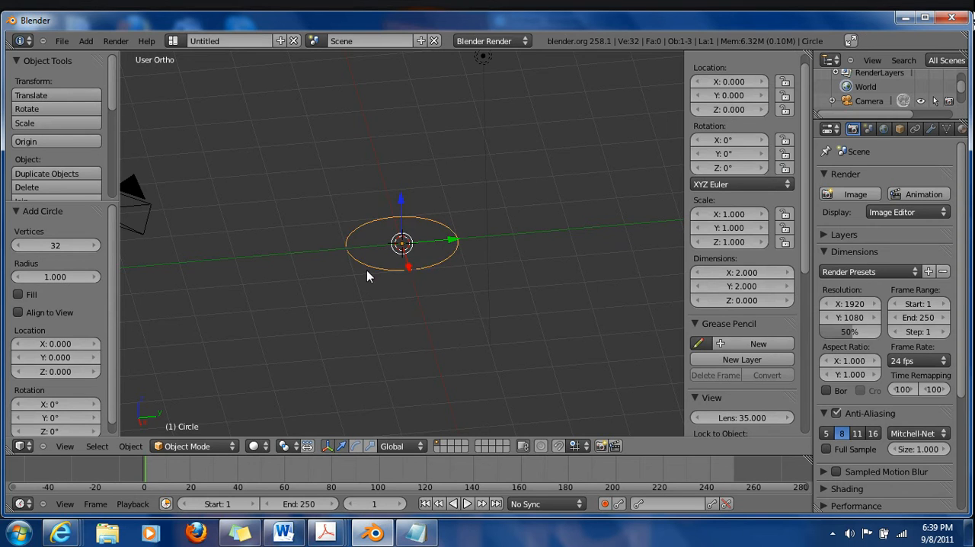
scroll(363, 271, up, 2)
click(13, 294)
click(13, 294)
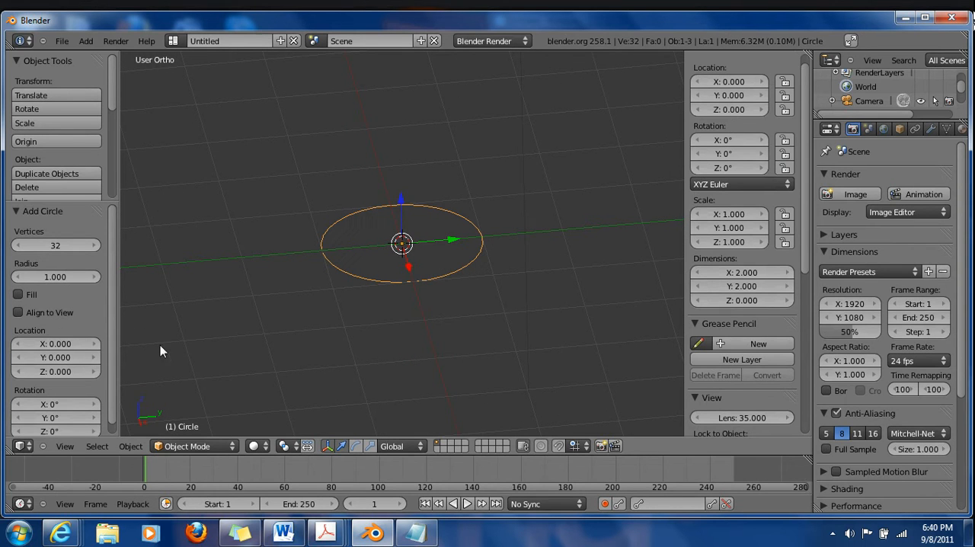
Hide the object properties and object tools sidebars to free up space around the 3D view
scroll(48, 325, down, 1)
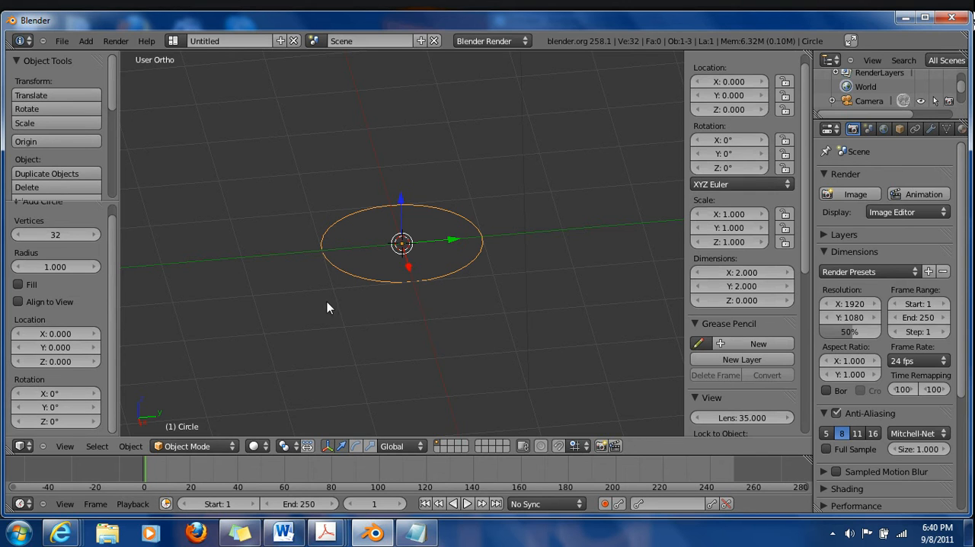
scroll(455, 263, down, 3)
key(n)
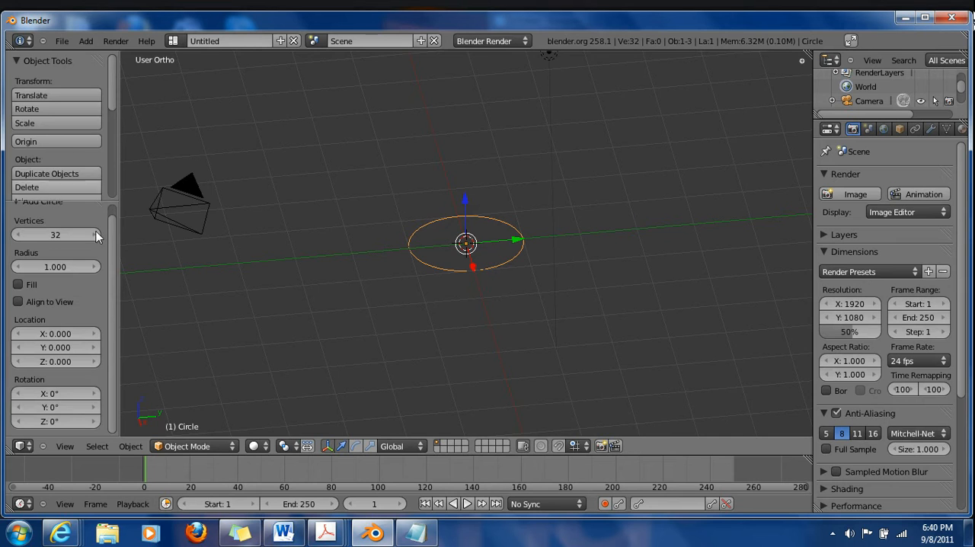
key(t)
scroll(469, 281, down, 6)
scroll(416, 292, up, 4)
scroll(419, 290, down, 3)
Switch the circle to Edit Mode and toggle between Object Mode and Edit Mode several times
click(205, 450)
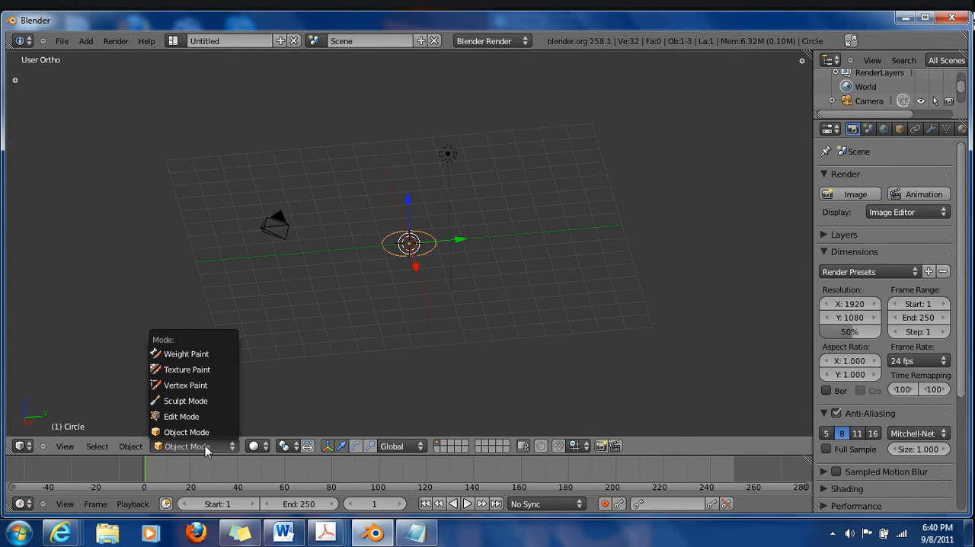
click(200, 417)
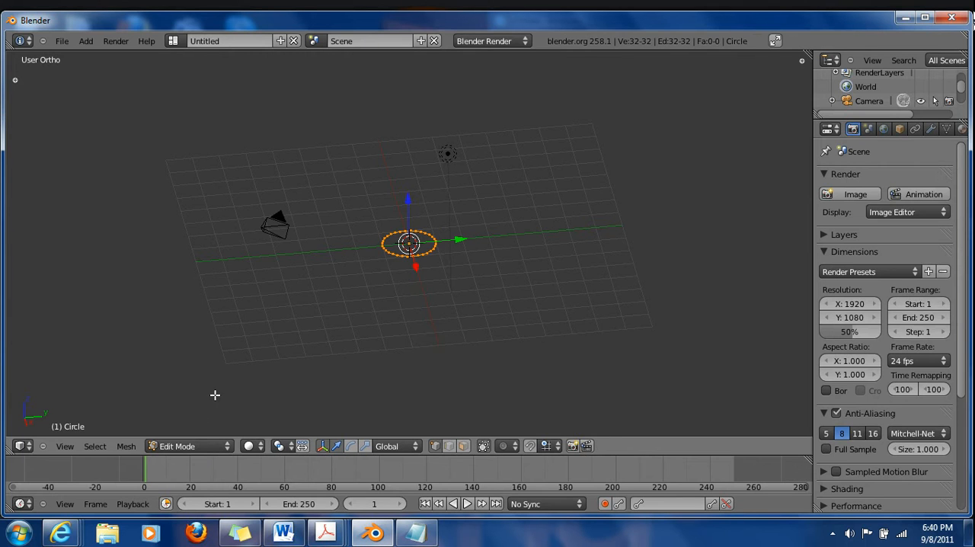
key(Tab)
key(Tab)
key(Tab)
key(Tab)
key(Tab)
key(Tab)
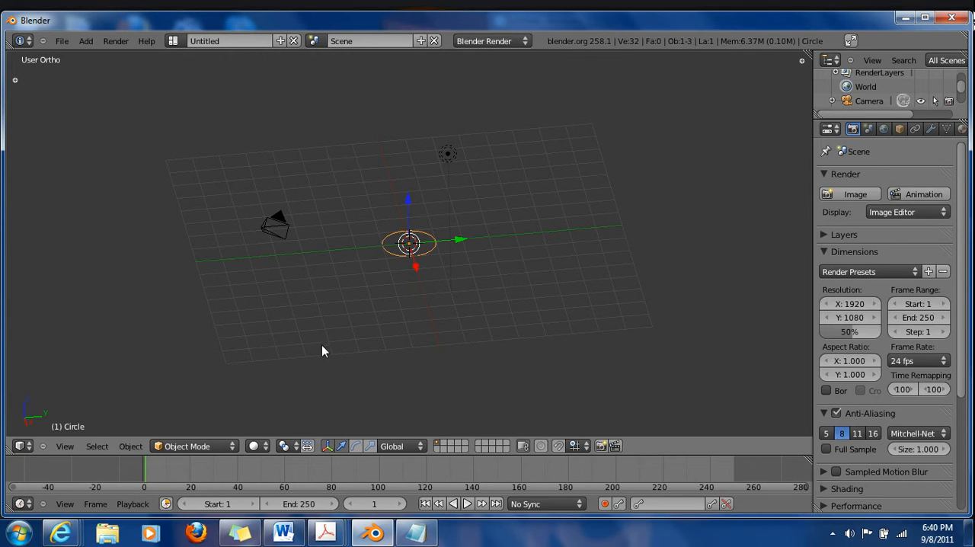
Try box-selecting the whole circle from the front view, starting with no vertices selected, and check the result at an angle
middle_drag(339, 349, 488, 353)
key(KP_1)
scroll(435, 343, up, 5)
key(a)
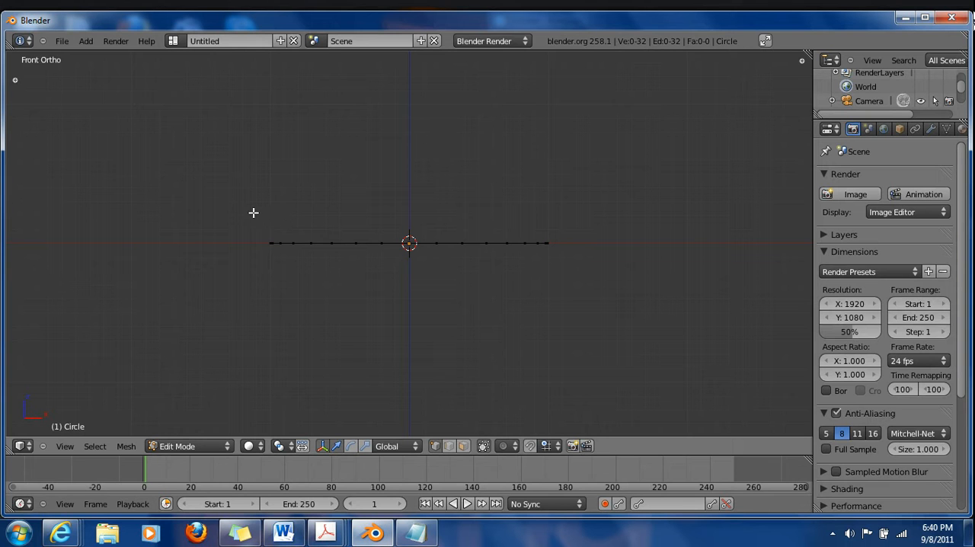
key(b)
drag(228, 201, 640, 308)
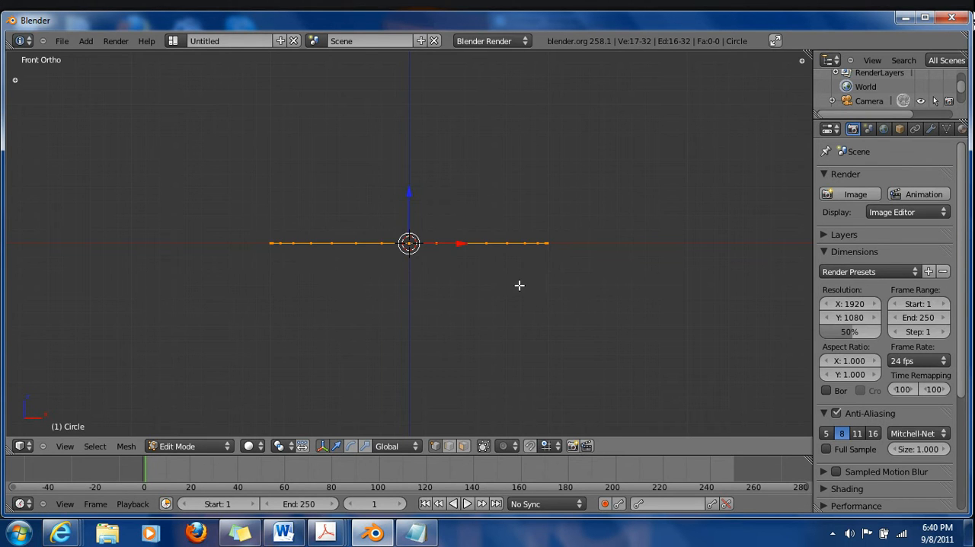
middle_drag(525, 246, 299, 165)
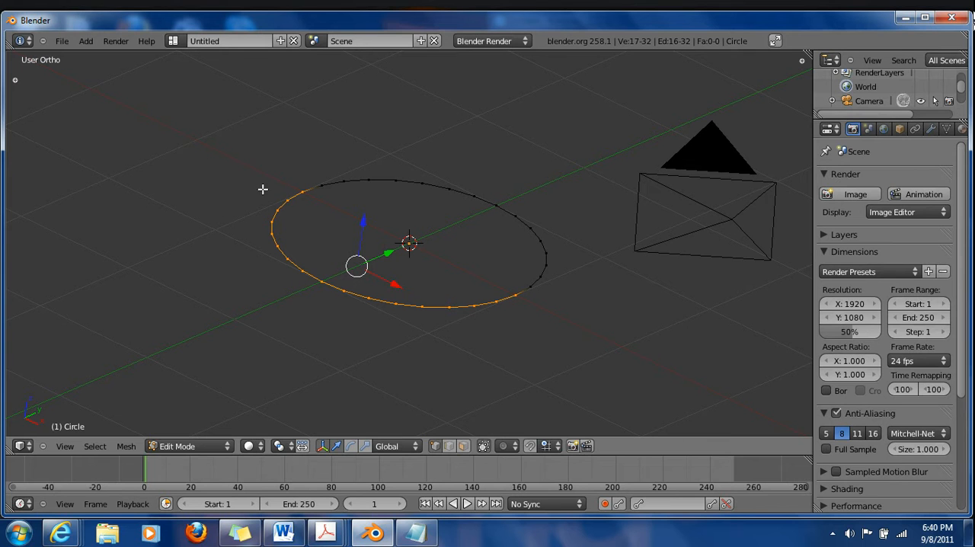
Toggle the selection of all the circle's vertices on and off, leaving none selected
middle_drag(357, 339, 389, 355)
key(KP_1)
middle_drag(506, 294, 453, 292)
key(a)
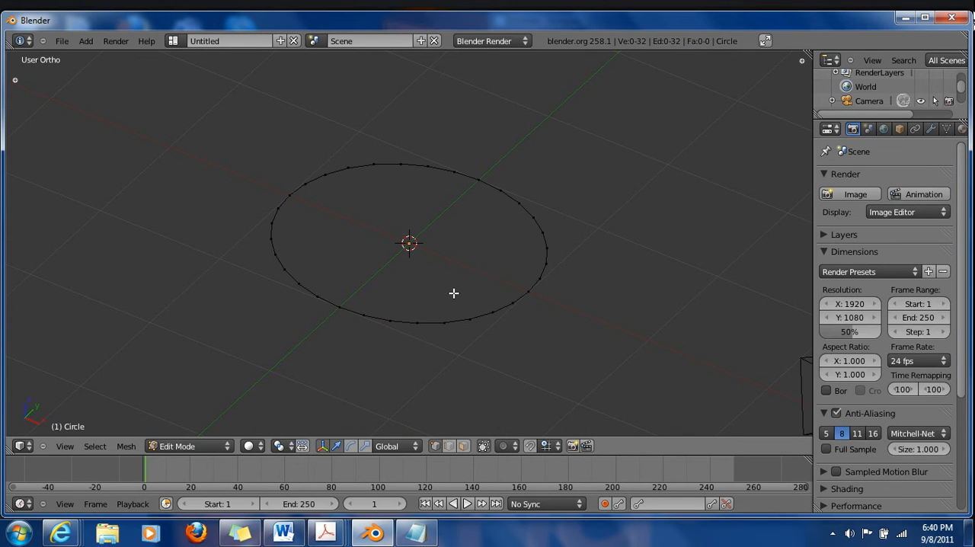
key(a)
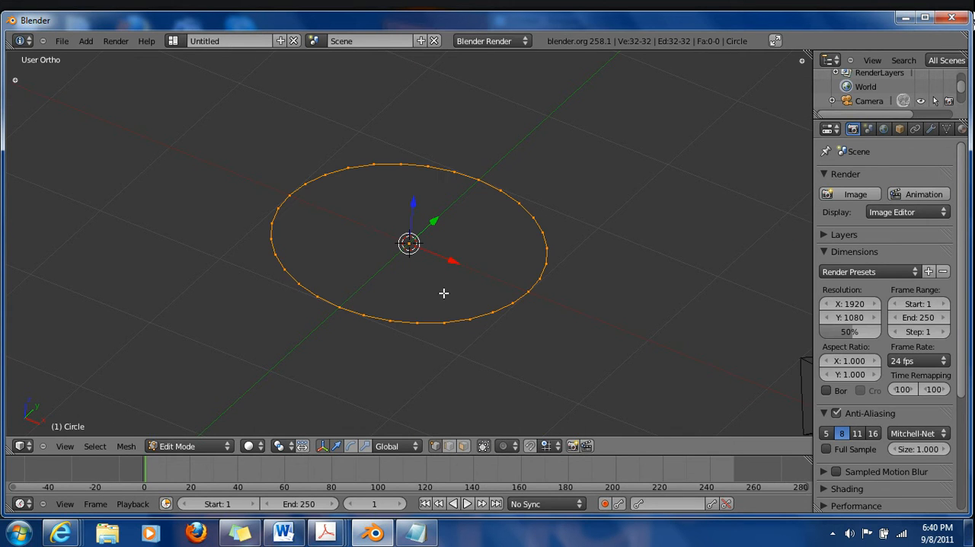
key(a)
key(a)
key(a)
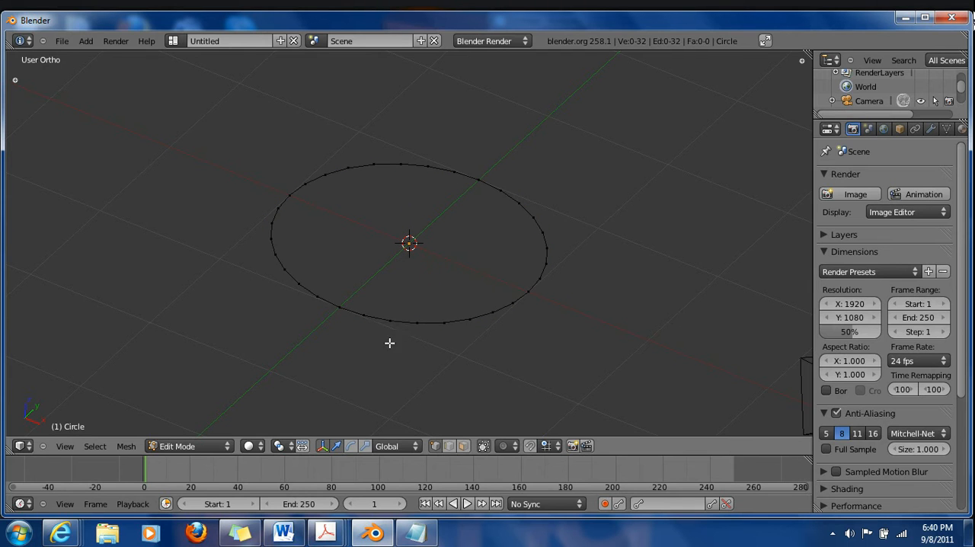
Box-select the circle's vertices from the front view, inspect it at an angle and clear the selection
key(KP_1)
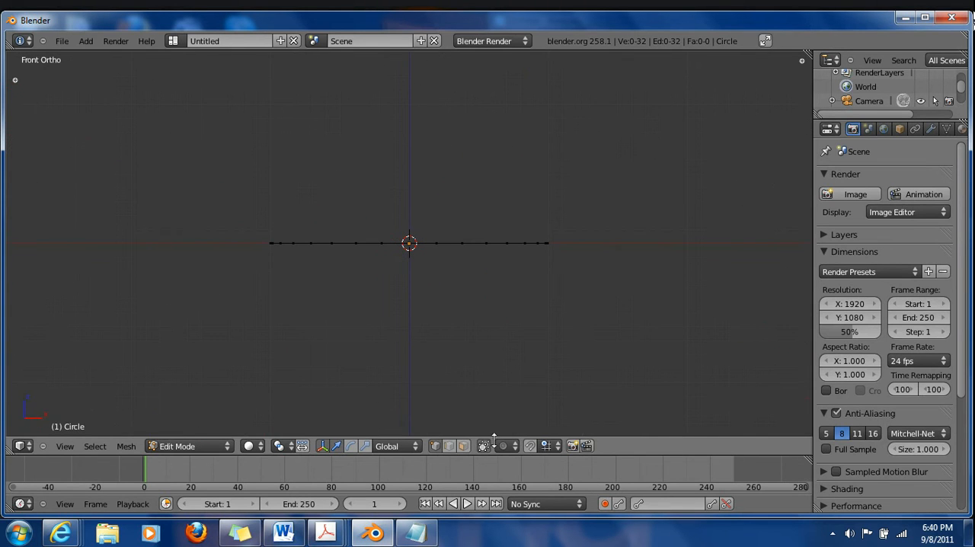
key(b)
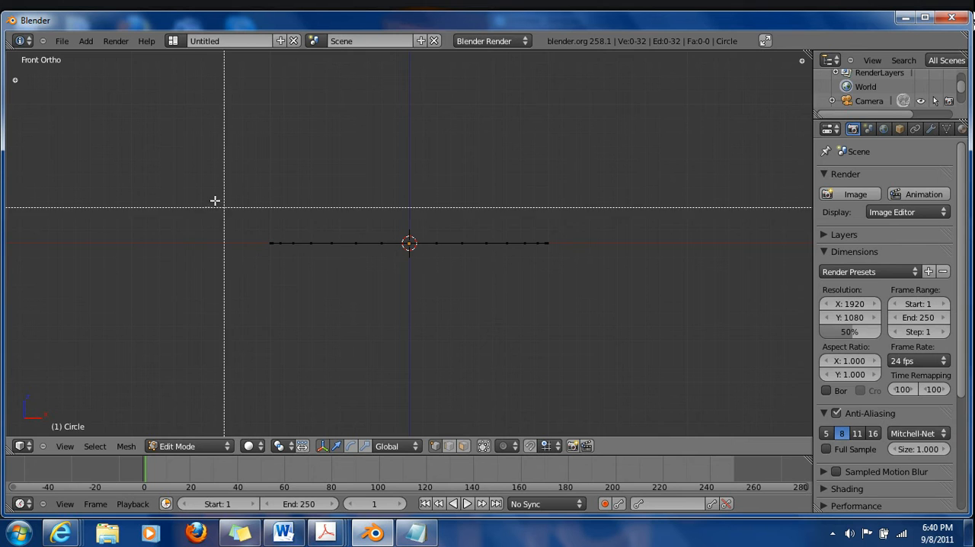
click(215, 197)
key(b)
key(b)
drag(174, 144, 713, 323)
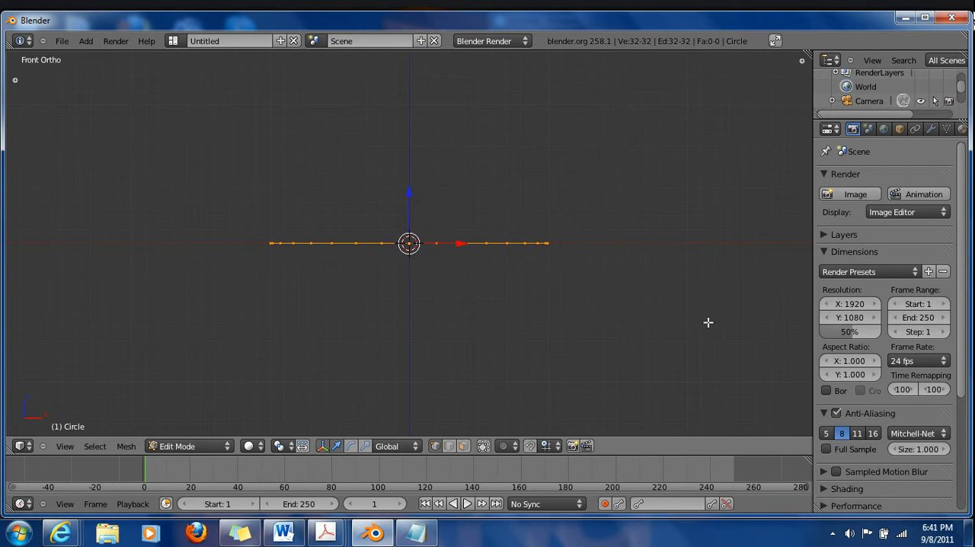
middle_drag(378, 147, 651, 316)
key(a)
Try box-selecting the circle repeatedly in the angled view, clearing the selection after each attempt
key(b)
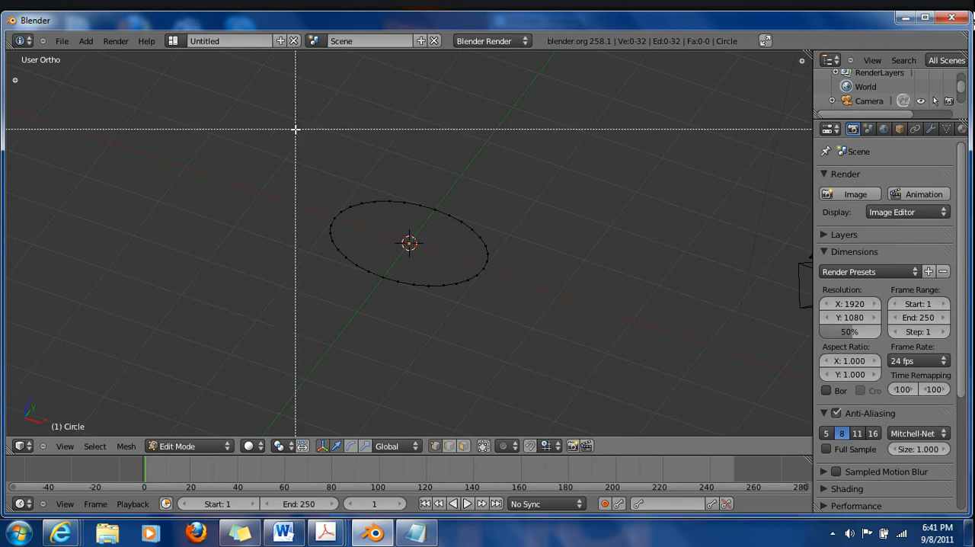
right_click(333, 217)
key(b)
drag(259, 163, 600, 359)
key(a)
key(b)
drag(254, 138, 582, 348)
right_click(339, 229)
key(a)
key(b)
drag(299, 180, 533, 331)
key(a)
Box-select the entire circle from a closer angled view, compare it with the front view and deselect everything
key(KP_1)
middle_drag(465, 198, 424, 254)
scroll(426, 255, up, 4)
middle_drag(573, 305, 562, 315)
key(b)
drag(195, 79, 643, 396)
key(KP_1)
middle_drag(506, 197, 481, 272)
key(a)
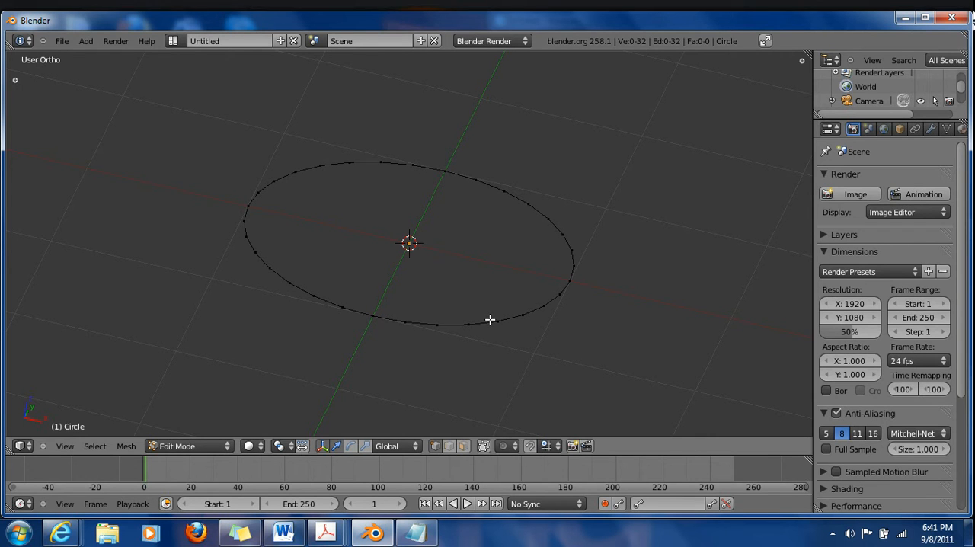
Practise selecting and deselecting all vertices of the circle at once, leaving none selected
middle_drag(606, 308, 592, 310)
middle_drag(675, 224, 659, 204)
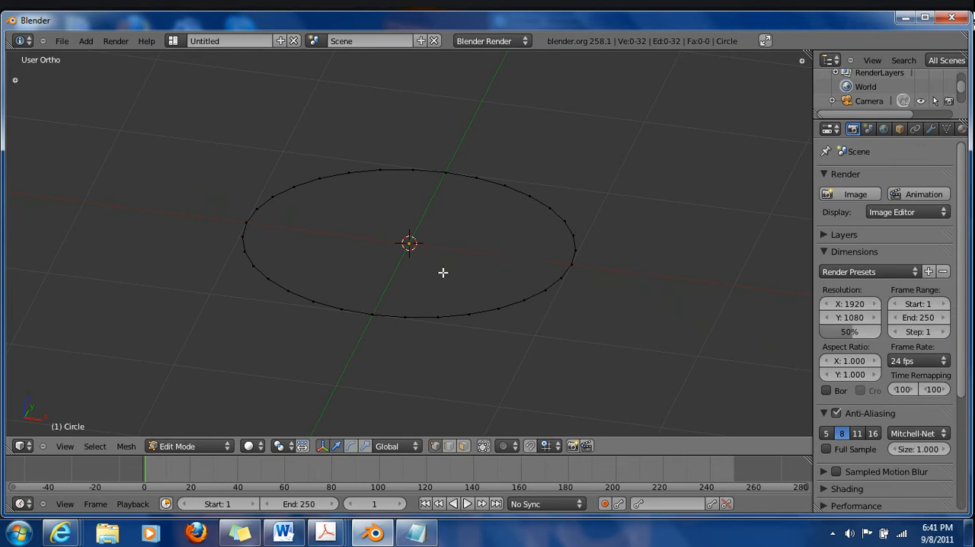
key(a)
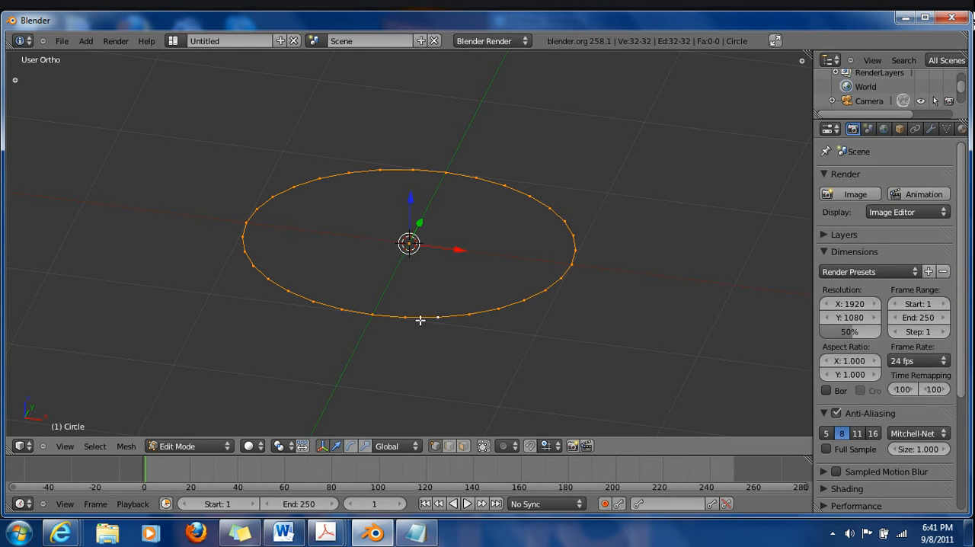
key(a)
key(a)
key(a)
Select single vertices one at a time along the near and far edges of the circle
right_click(403, 317)
shift+right_click(439, 315)
shift+right_click(468, 313)
shift+right_click(500, 309)
shift+right_click(431, 179)
shift+right_click(382, 171)
Select three separate vertices on the circle together by extending the selection
right_click(565, 222)
shift+right_click(528, 299)
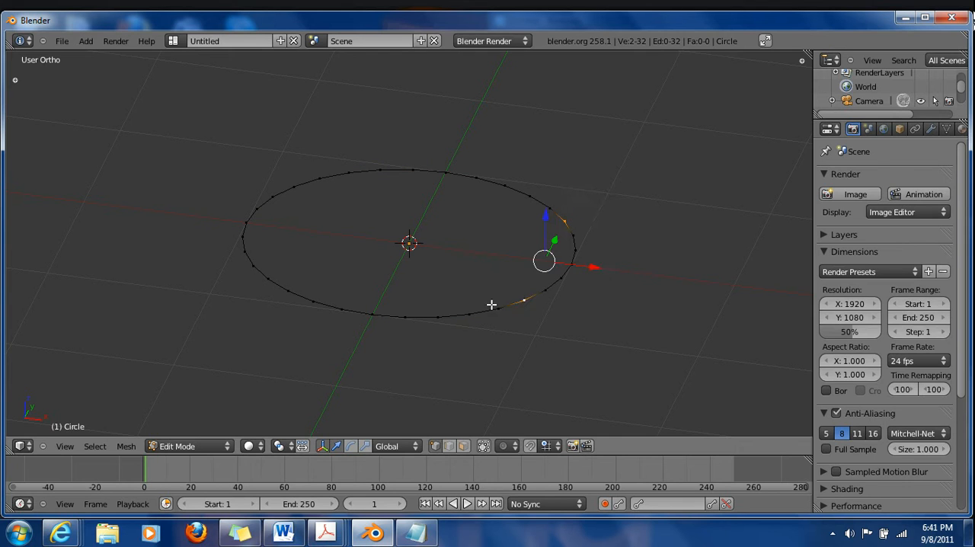
shift+right_click(354, 311)
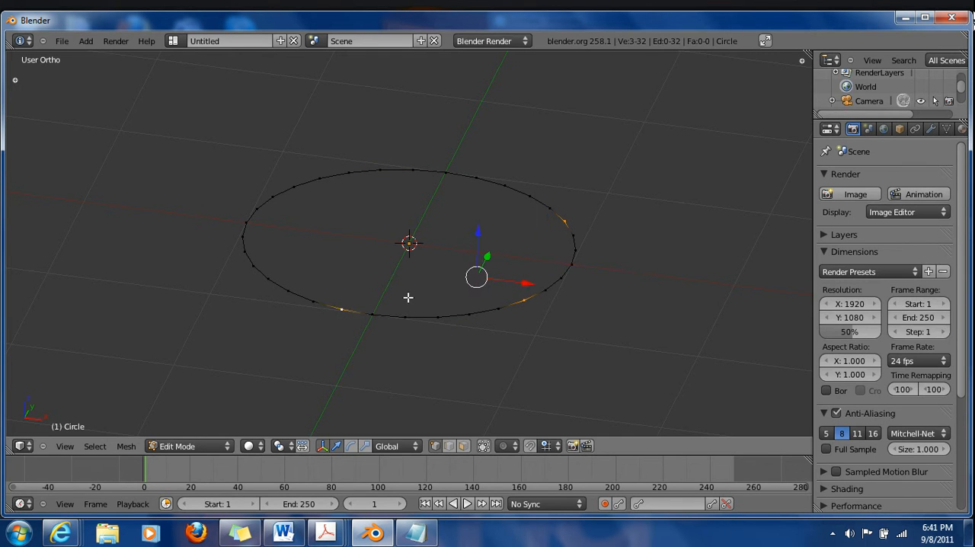
Select all the circle's vertices and extrude them in place without any offset
key(a)
key(a)
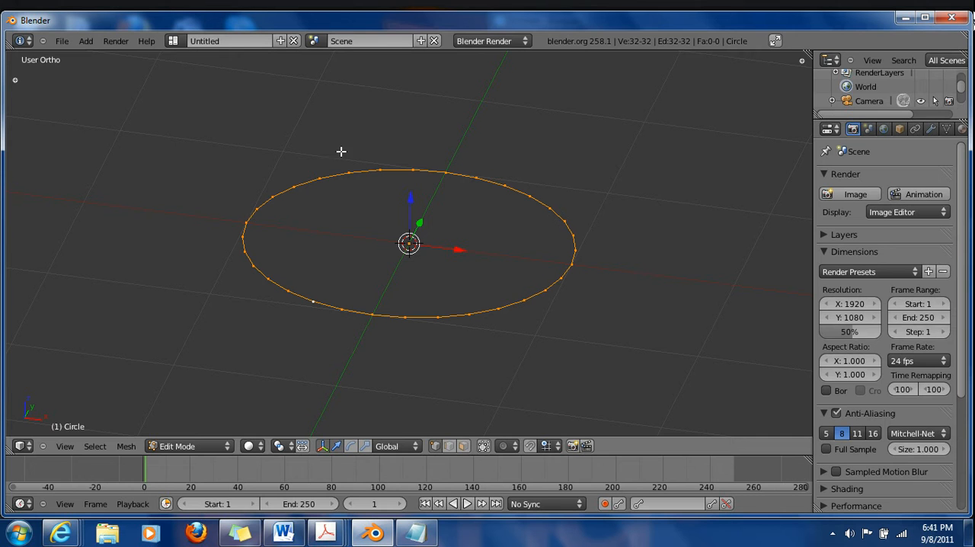
middle_drag(636, 230, 560, 239)
scroll(412, 275, down, 4)
middle_drag(251, 344, 385, 344)
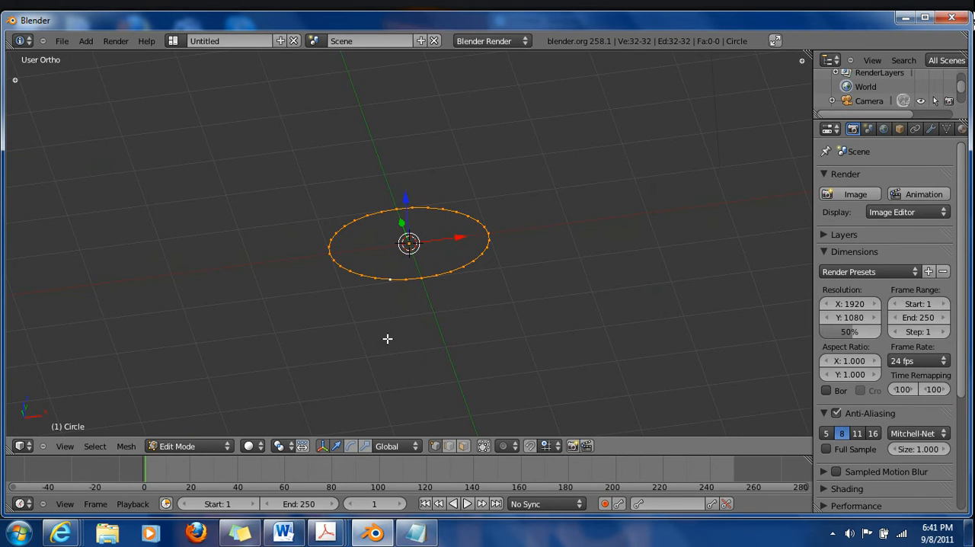
key(KP_1)
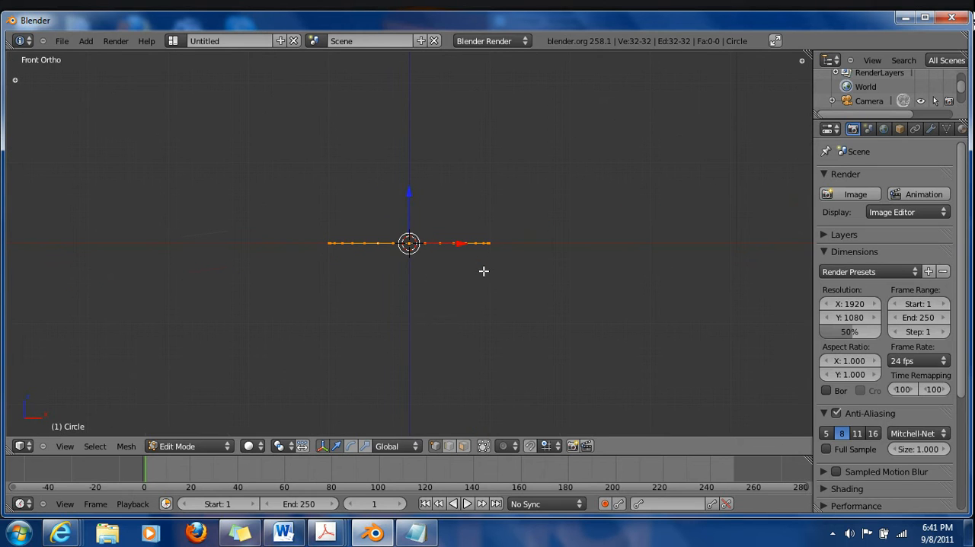
middle_drag(425, 236, 422, 206)
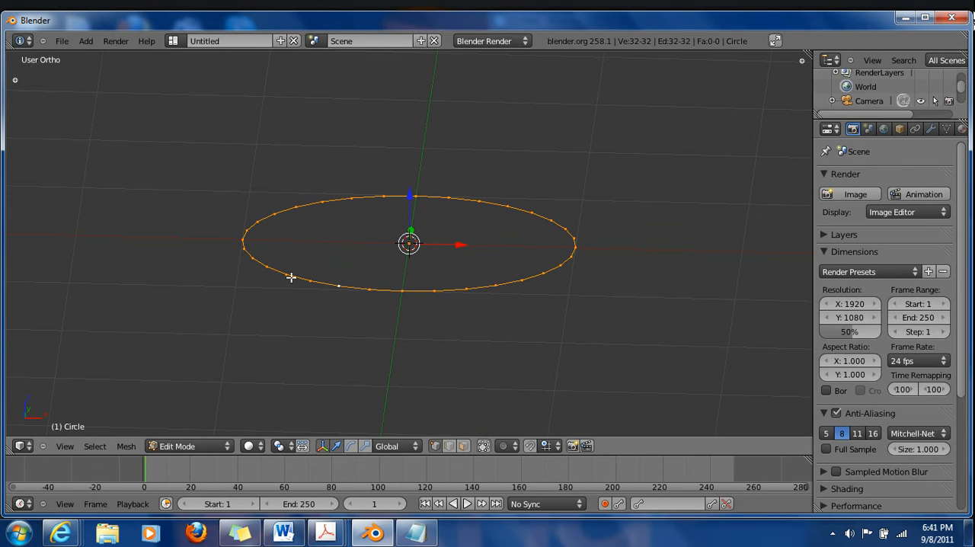
middle_drag(259, 211, 286, 257)
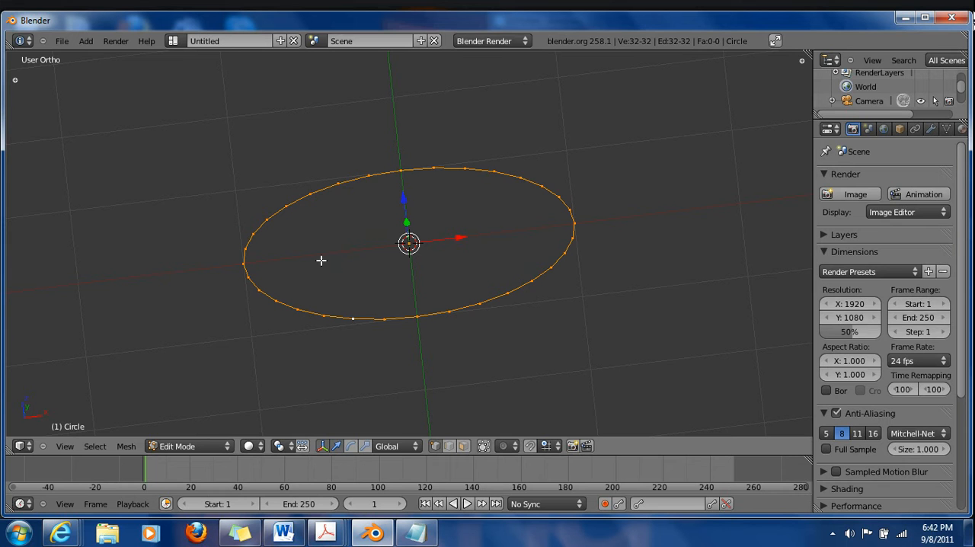
key(e)
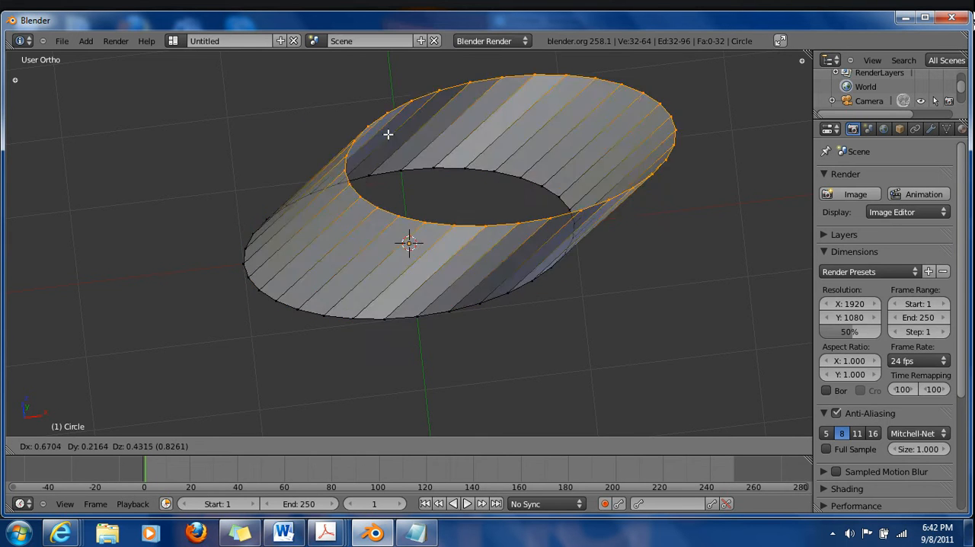
right_click(258, 165)
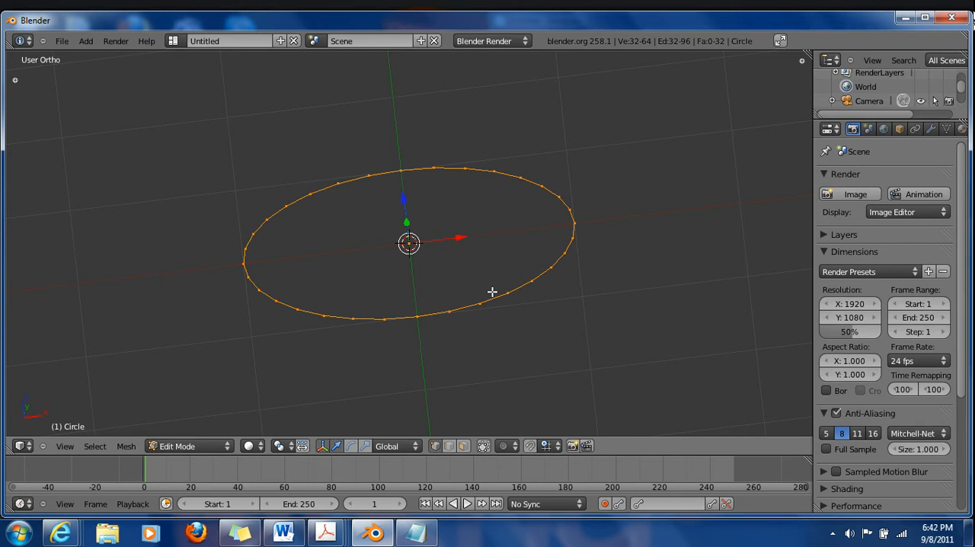
Merge the extruded vertices at the center to fill the circle with triangular faces
key(alt+m)
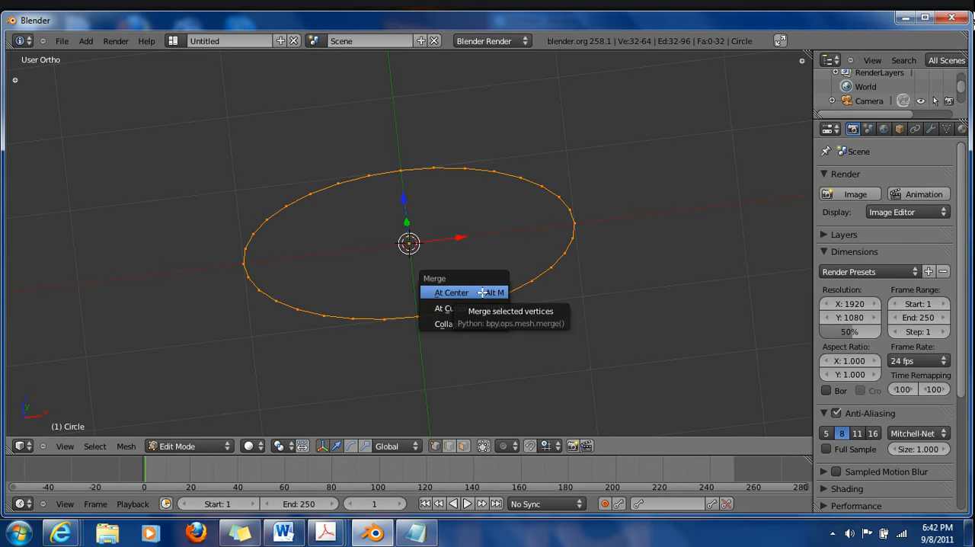
click(483, 292)
middle_drag(540, 331, 529, 157)
middle_drag(473, 381, 495, 387)
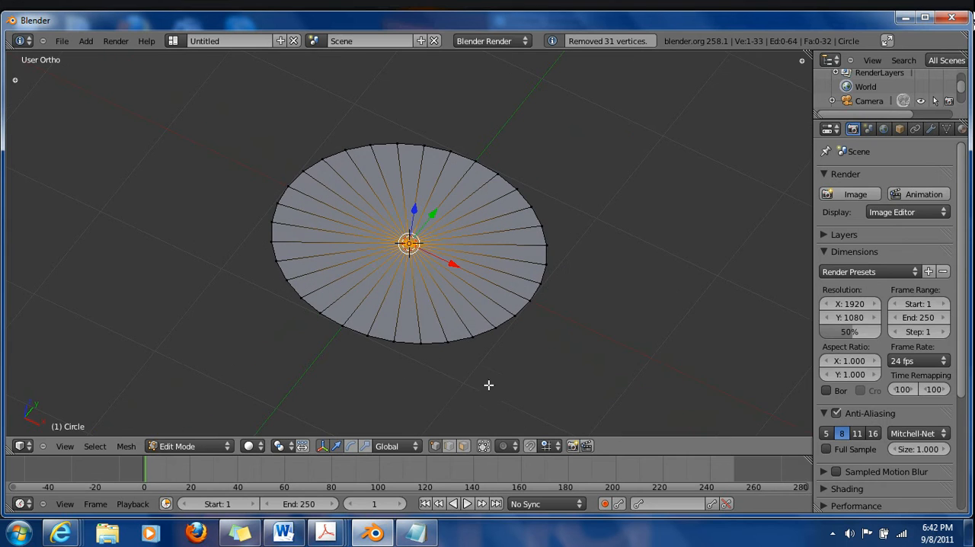
Invert the selection so only the outer ring of vertices is selected, and show the front view
key(ctrl+i)
middle_drag(267, 348, 358, 333)
key(KP_1)
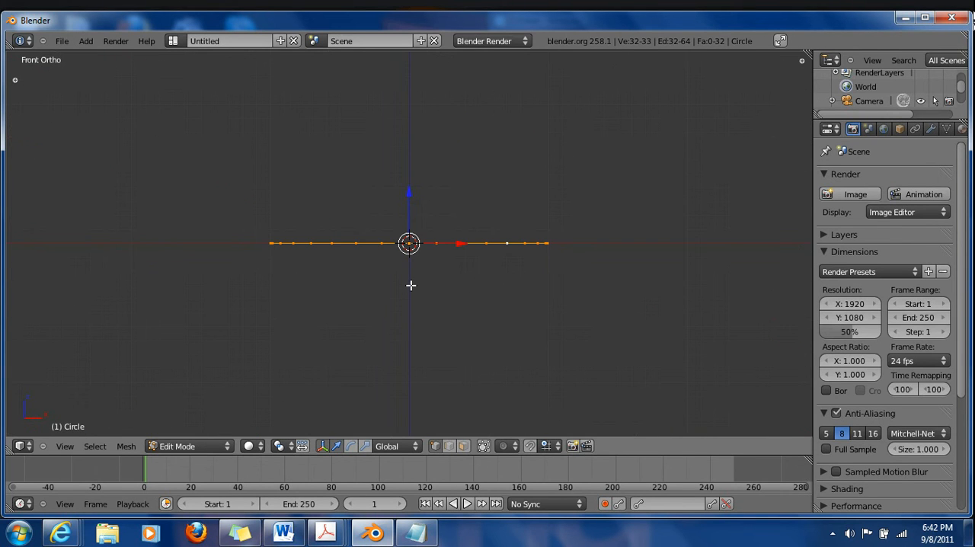
Extrude the outer ring straight up along the Z axis by slightly more than 1 unit to form the cylinder's wall
shift+middle_drag(402, 247, 404, 291)
scroll(430, 335, up, 2)
shift+middle_drag(418, 217, 394, 279)
scroll(409, 268, down, 3)
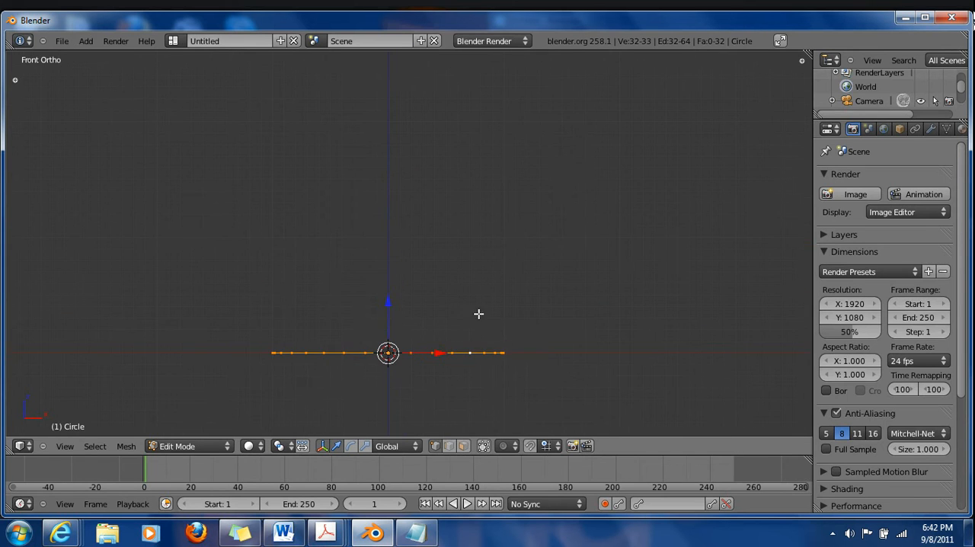
key(e)
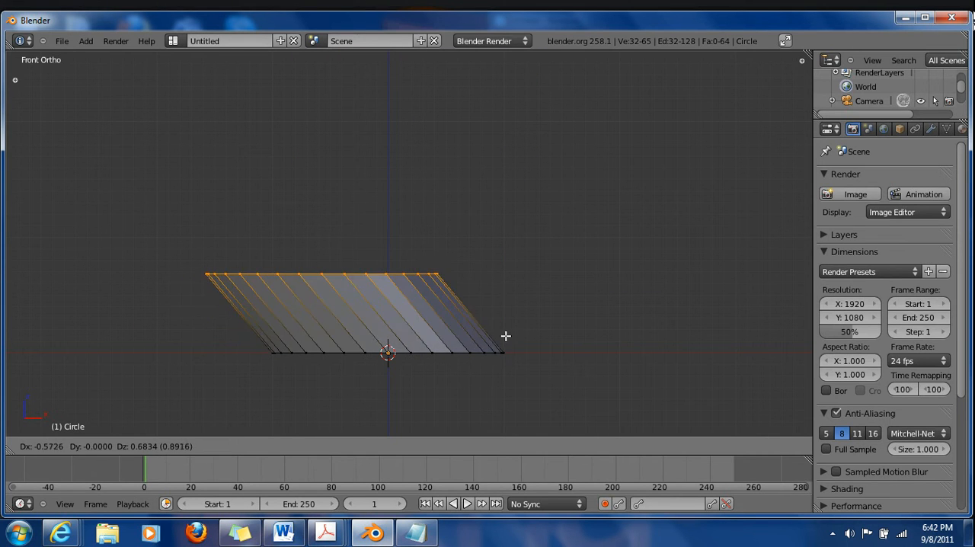
key(z)
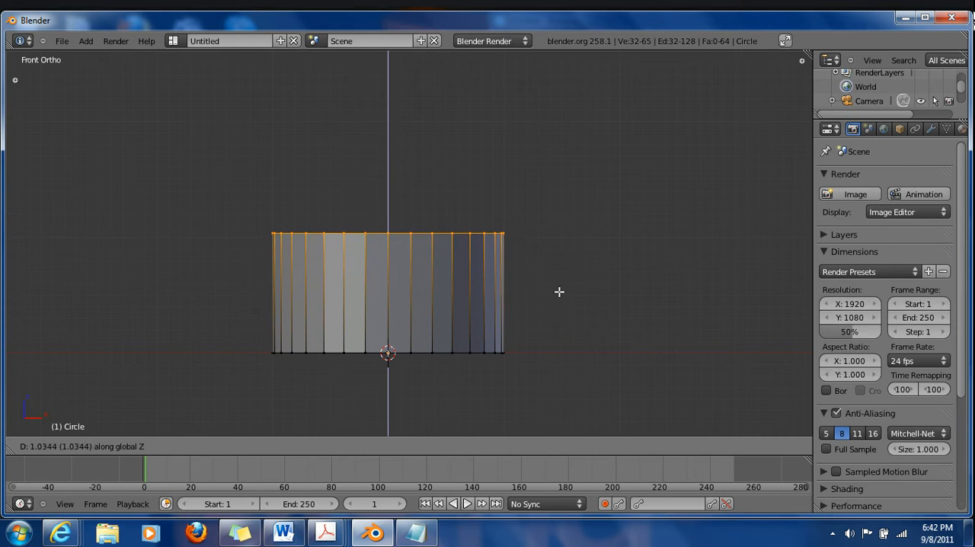
click(563, 280)
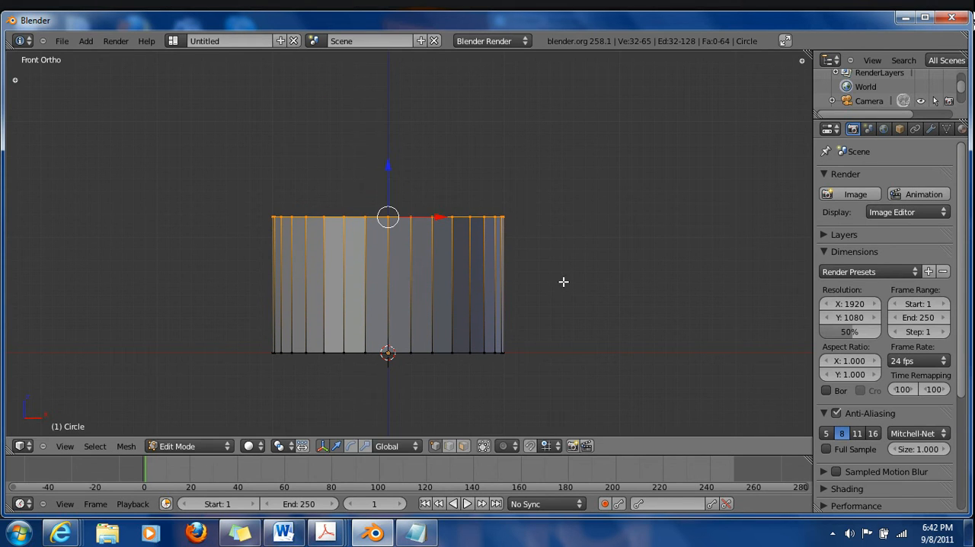
scroll(427, 217, up, 3)
middle_drag(450, 183, 394, 242)
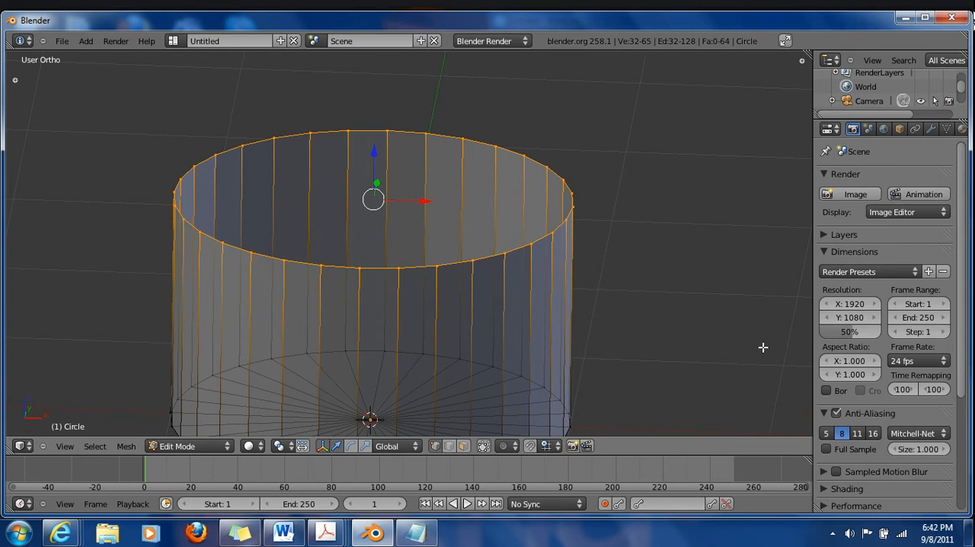
Scale the cylinder's top ring inward in two passes so the wall tapers into a narrow truncated cone
key(s)
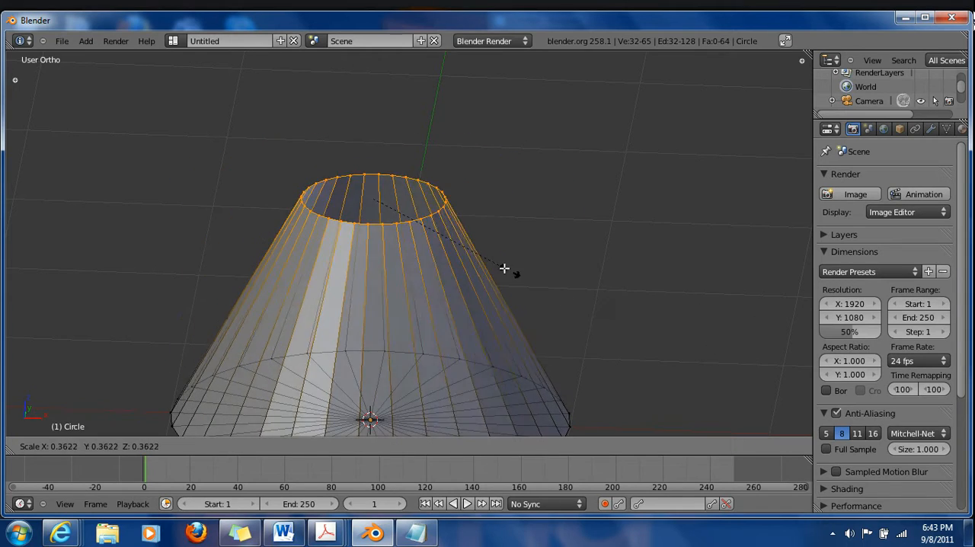
click(456, 257)
key(KP_1)
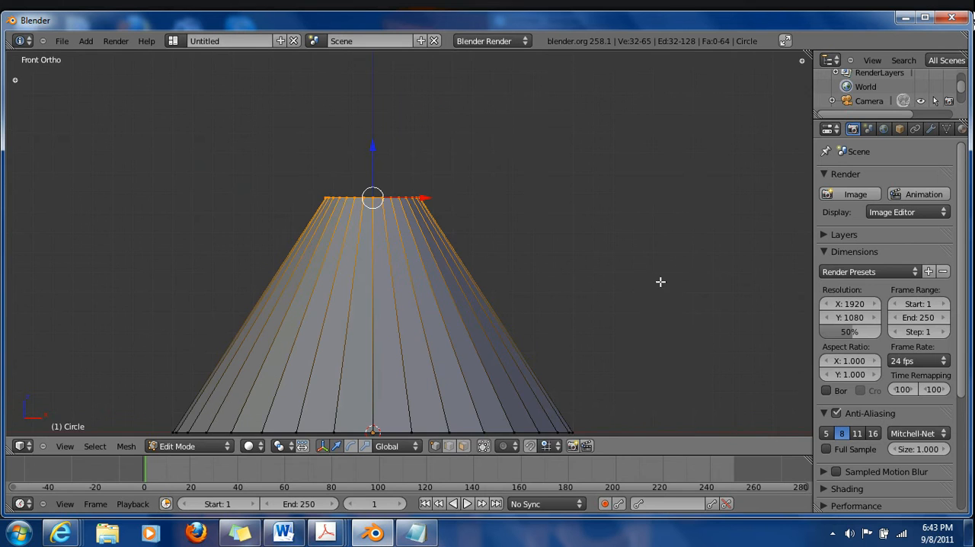
key(s)
click(564, 248)
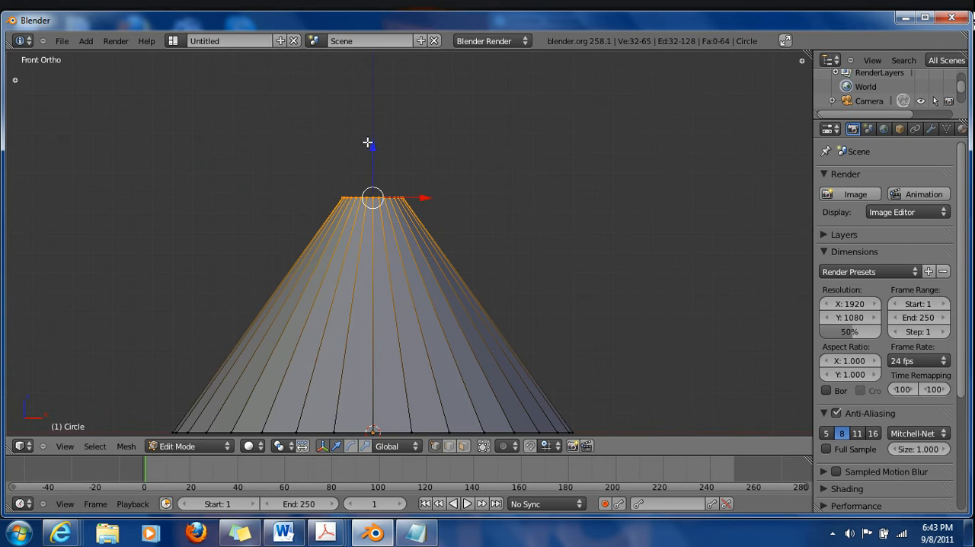
Try moving the narrowed top ring slightly along the X axis, and undo the move
middle_drag(425, 229, 410, 269)
drag(410, 170, 412, 194)
middle_drag(411, 194, 389, 274)
mouse_move(410, 221)
mouse_down()
mouse_move(402, 231)
mouse_move(410, 227)
mouse_up()
middle_drag(431, 243, 442, 251)
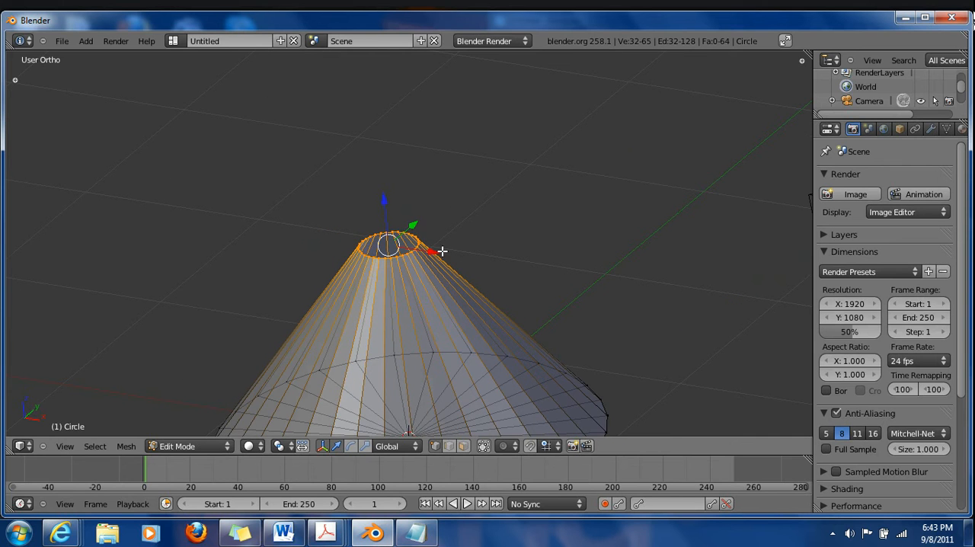
scroll(421, 269, up, 6)
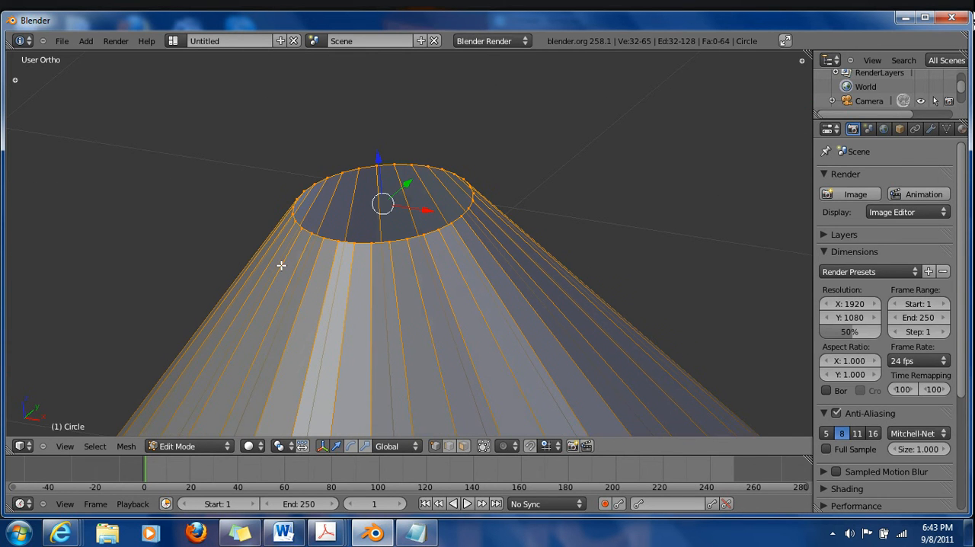
middle_drag(240, 279, 323, 274)
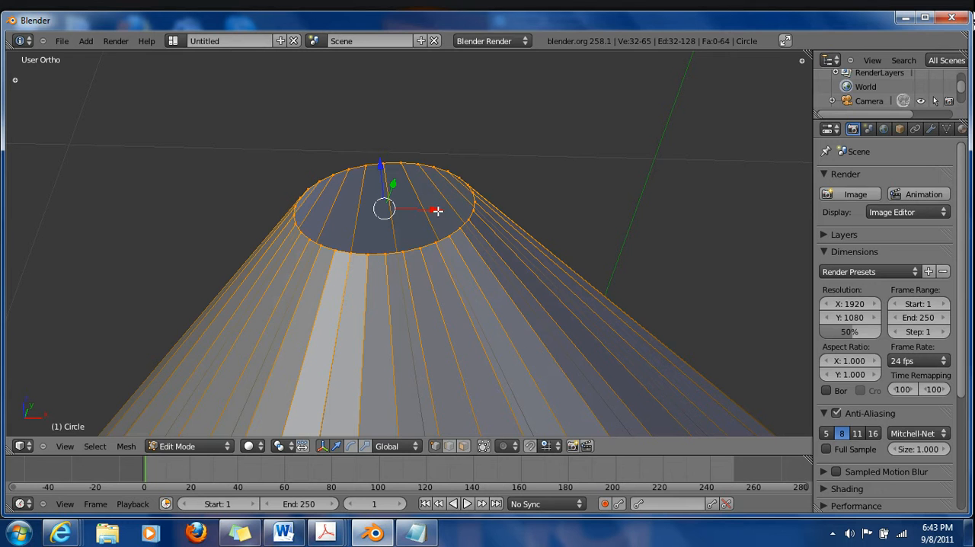
key(g)
key(x)
click(427, 237)
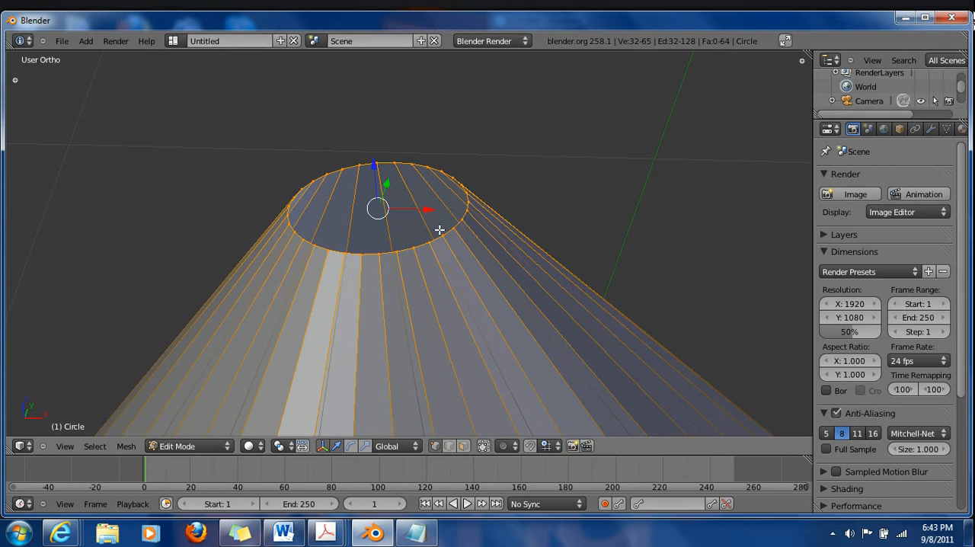
key(ctrl+z)
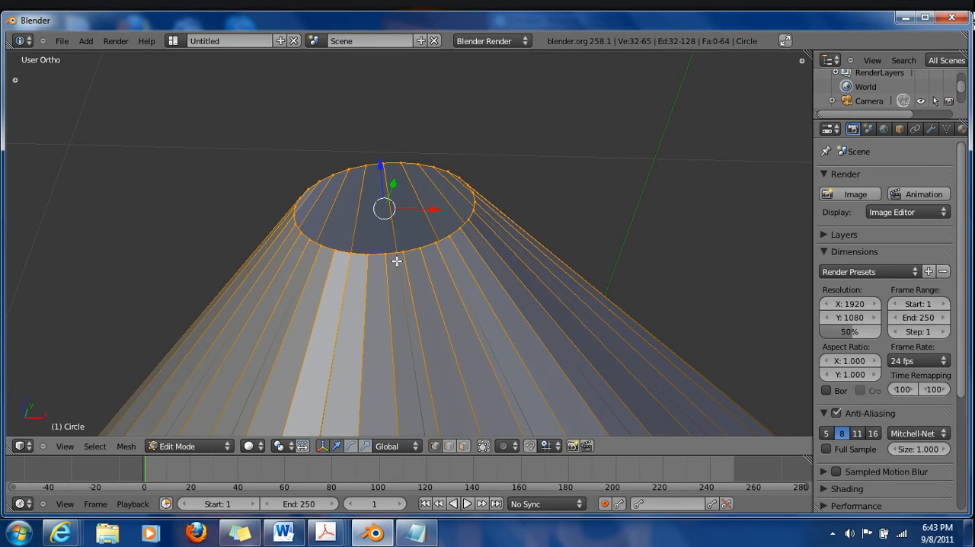
In front view, lower the top ring along the Z axis by about 0.42 units to flatten the cone
key(KP_1)
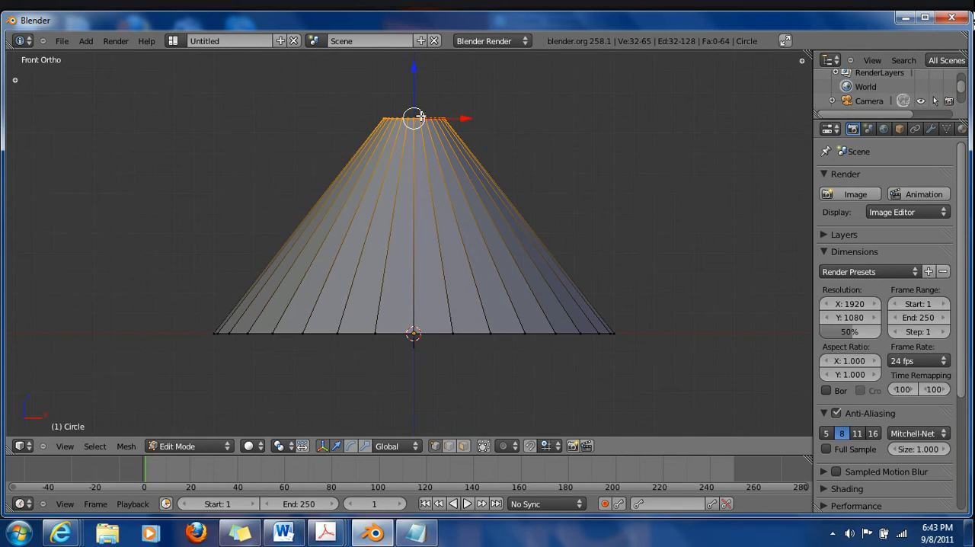
key(g)
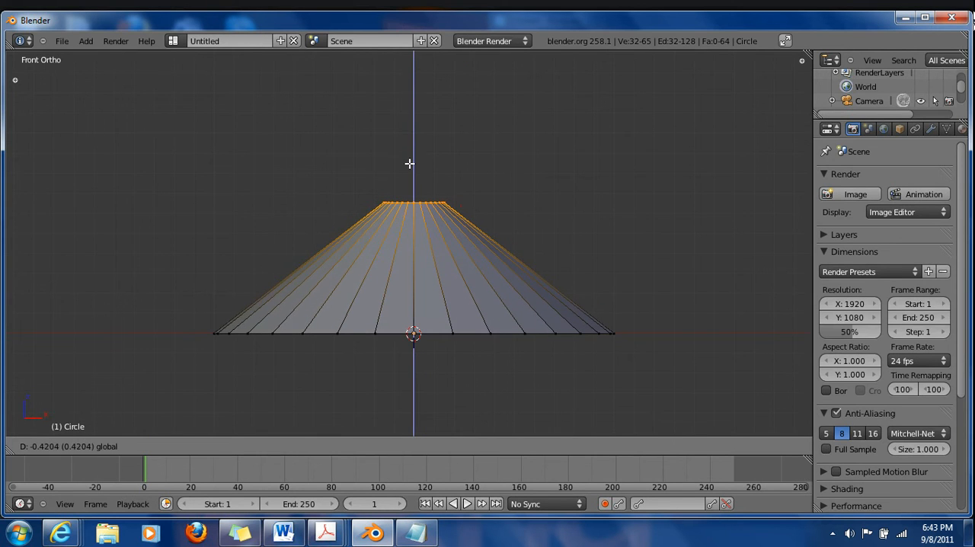
click(414, 163)
Try extruding the top ring straight up along Z into a stem, and undo the extrusion
scroll(400, 190, down, 5)
shift+middle_drag(400, 190, 384, 252)
key(w)
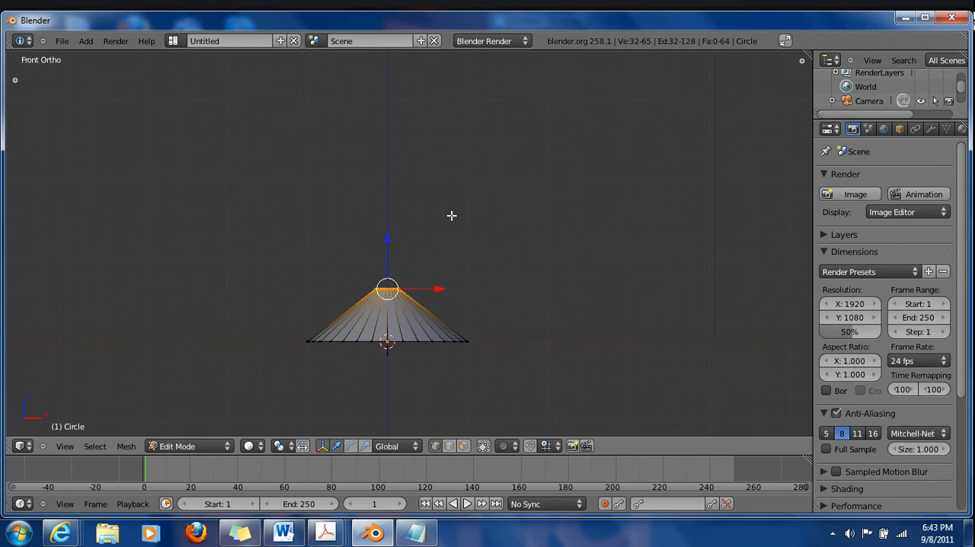
key(e)
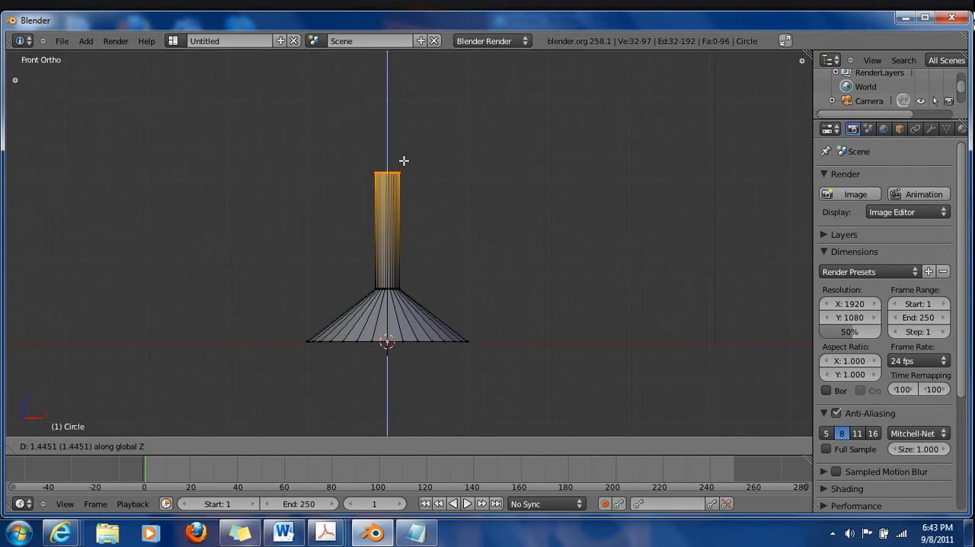
click(403, 141)
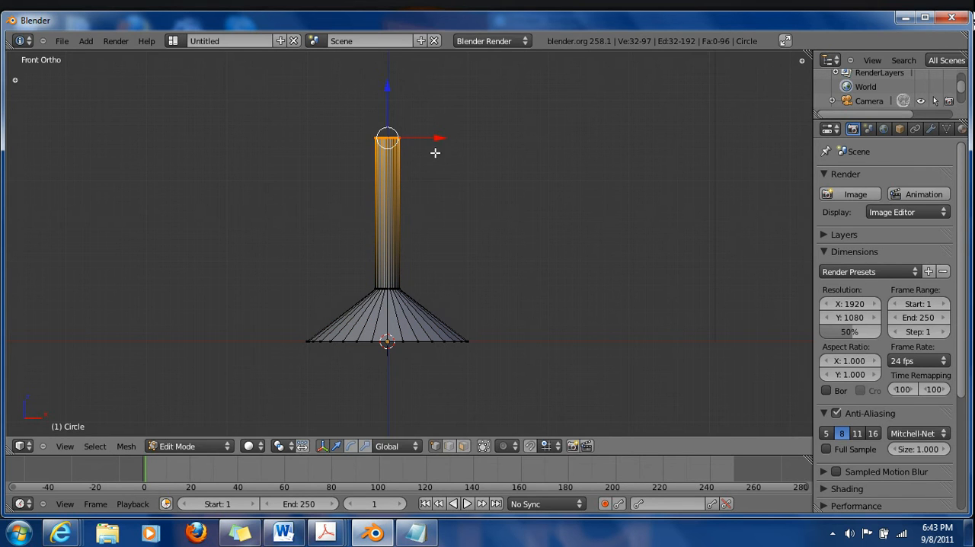
key(ctrl+z)
Narrow the top ring slightly and extrude it straight up along Z by about 2 units to form the stem
key(s)
click(568, 342)
key(e)
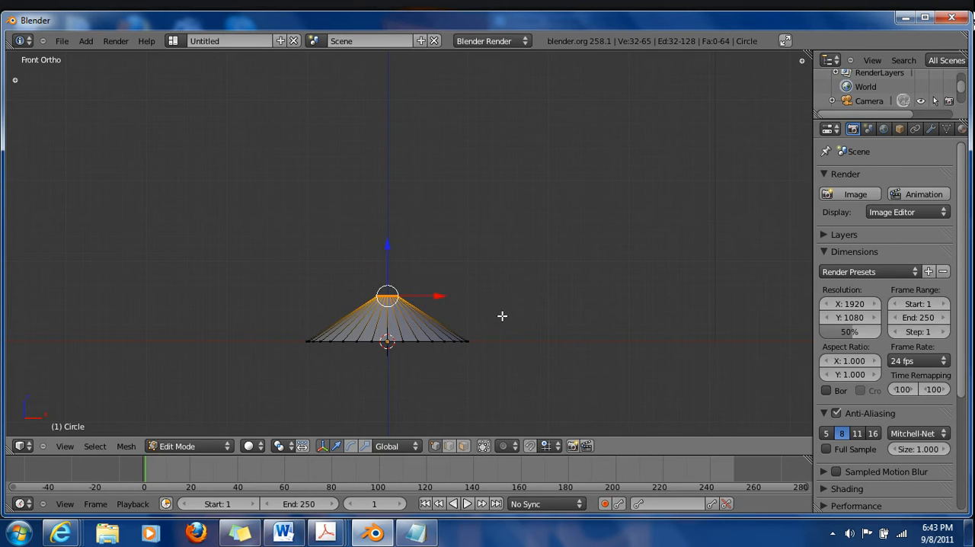
click(509, 196)
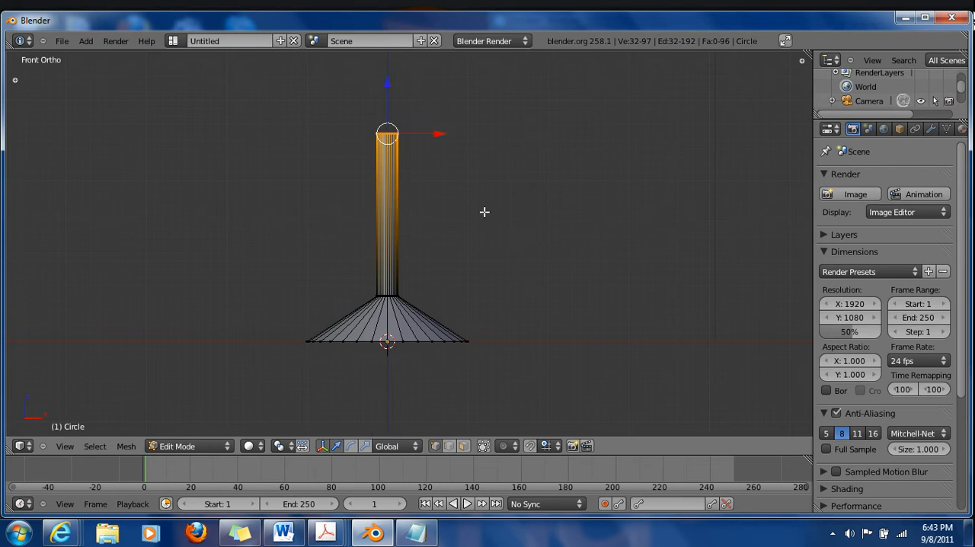
Extrude the stem's top ring straight up along Z by a further 1.42 units or so
scroll(473, 183, up, 3)
shift+middle_drag(439, 170, 464, 261)
scroll(461, 288, down, 2)
shift+middle_drag(459, 324, 459, 306)
shift+middle_drag(420, 212, 406, 303)
key(e)
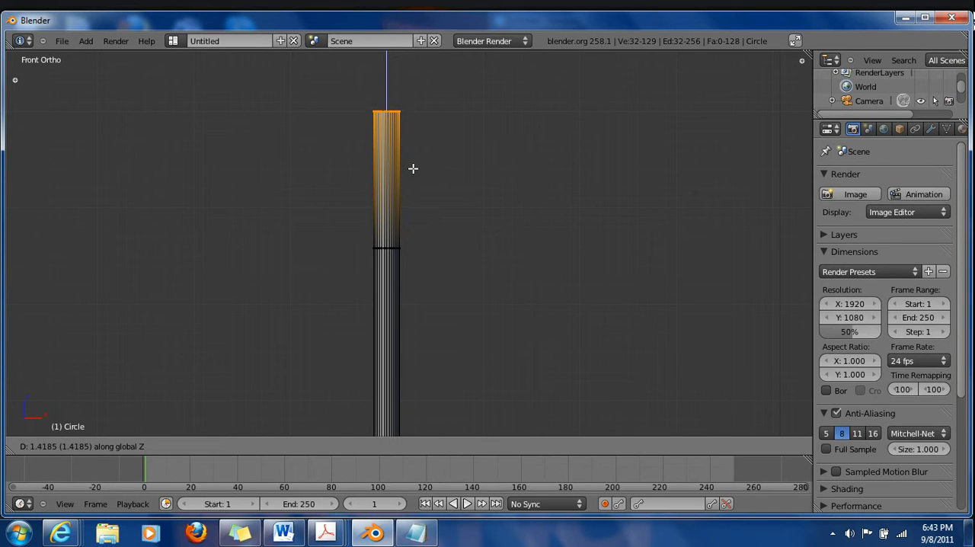
click(413, 169)
Scale the new top ring outward in two passes, the second by about 1.37, to flare it into a funnel-shaped bowl
key(s)
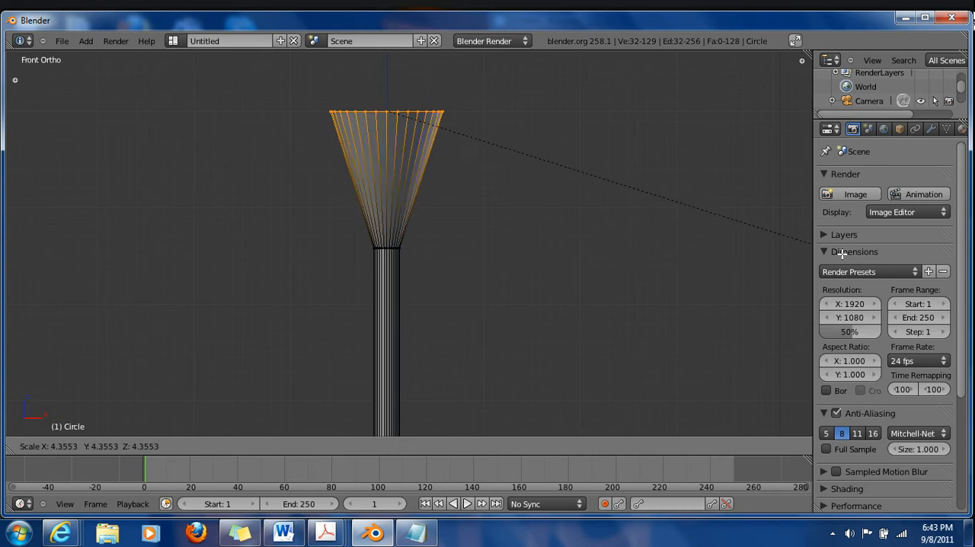
click(634, 258)
key(s)
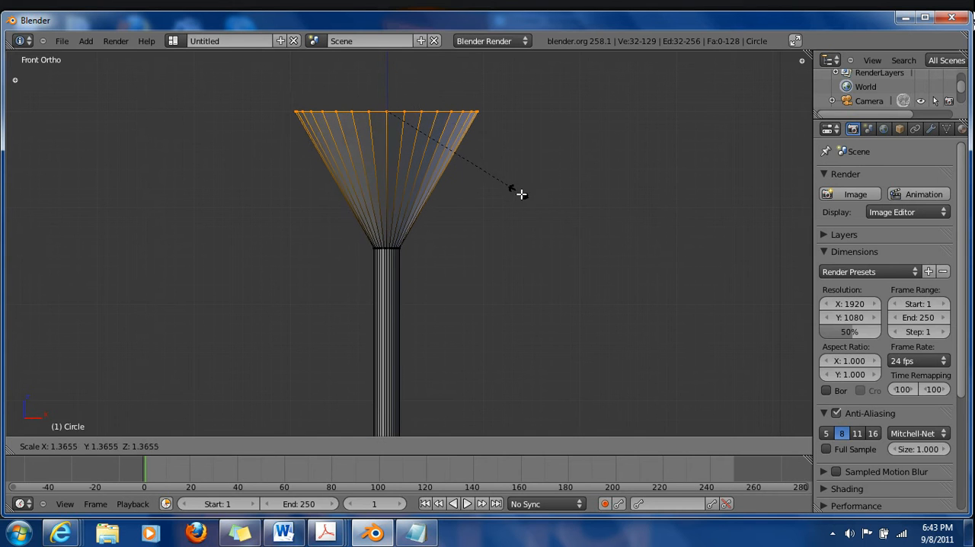
click(521, 195)
Examine the glass profile along the stem and the flared bowl in front view
drag(387, 87, 390, 67)
scroll(392, 164, up, 1)
shift+middle_drag(389, 140, 375, 278)
mouse_move(374, 154)
mouse_down()
mouse_move(373, 146)
mouse_move(374, 158)
mouse_up()
shift+middle_drag(373, 281, 372, 230)
scroll(375, 247, down, 4)
shift+middle_drag(372, 303, 366, 278)
scroll(366, 277, up, 4)
shift+middle_drag(336, 179, 368, 351)
scroll(360, 211, up, 2)
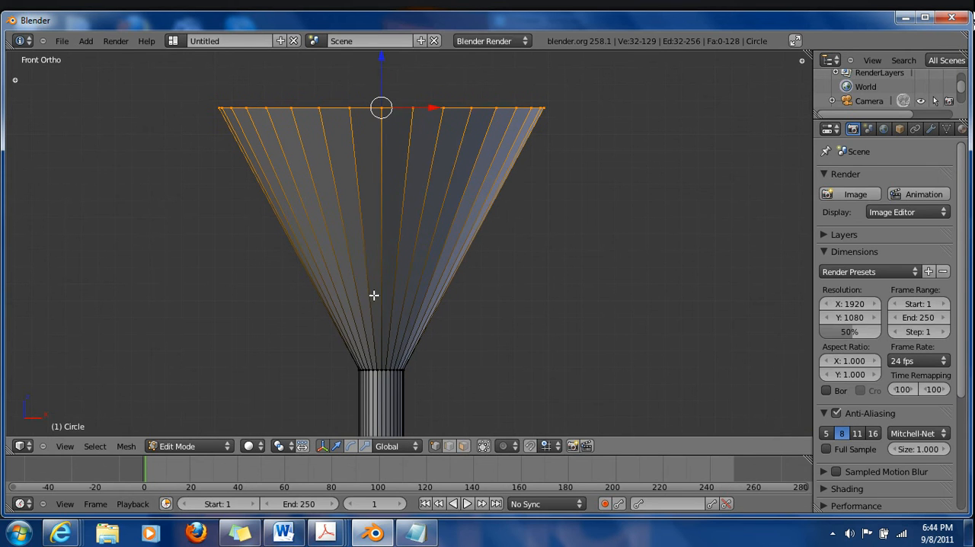
Deselect everything and add three evenly spaced horizontal loop cuts around the flared bowl
key(a)
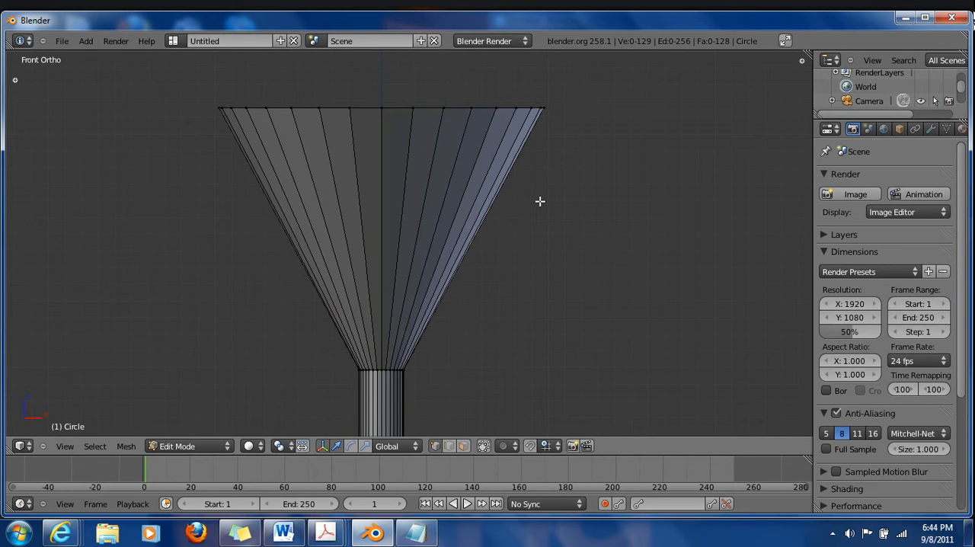
key(ctrl+r)
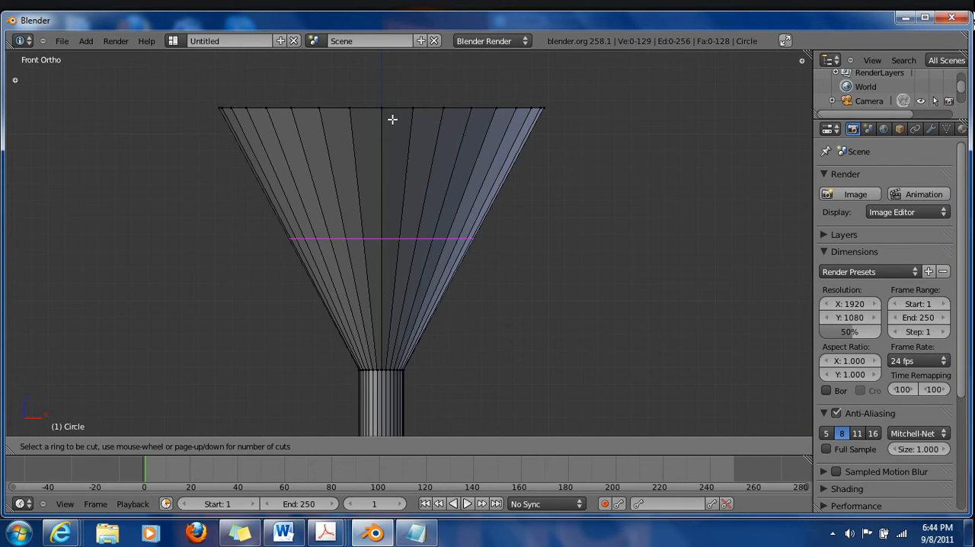
scroll(381, 243, up, 1)
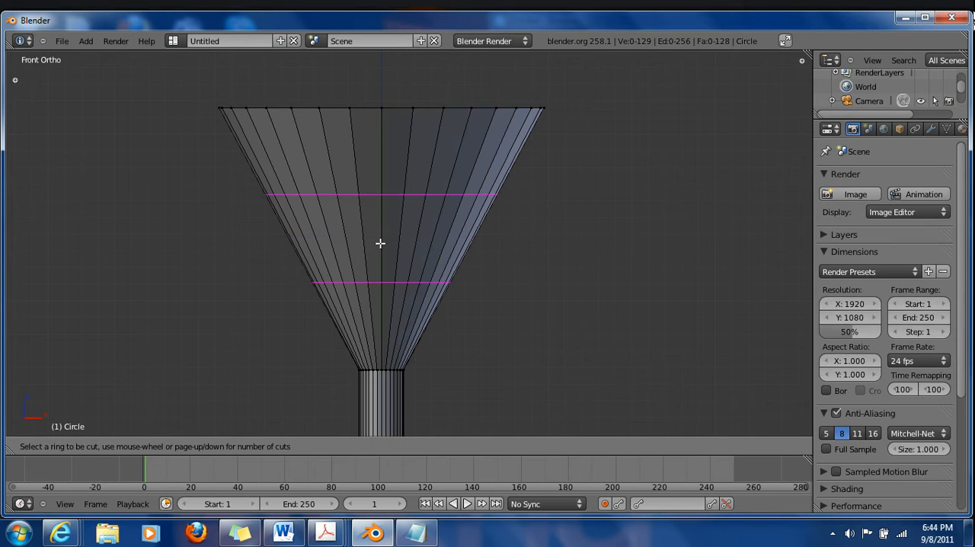
scroll(380, 243, up, 5)
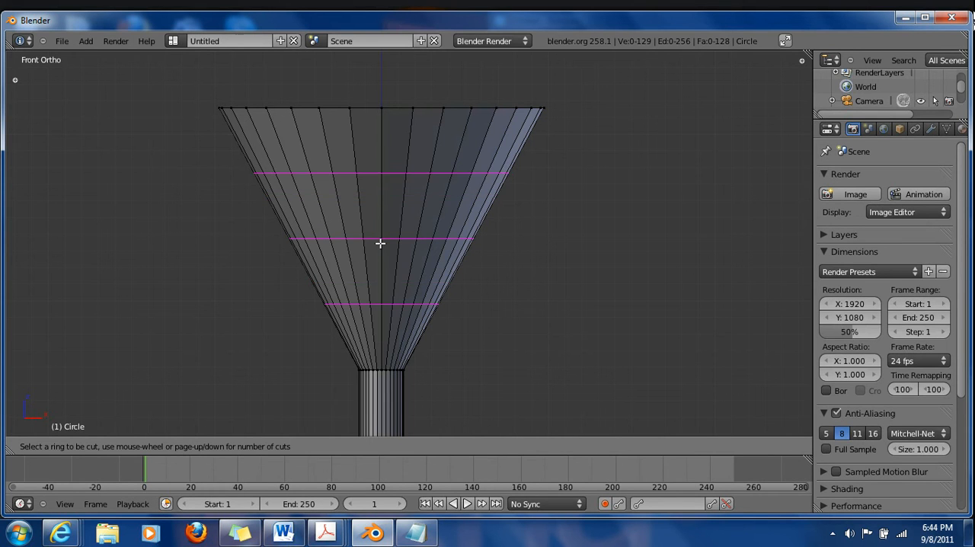
scroll(379, 237, down, 6)
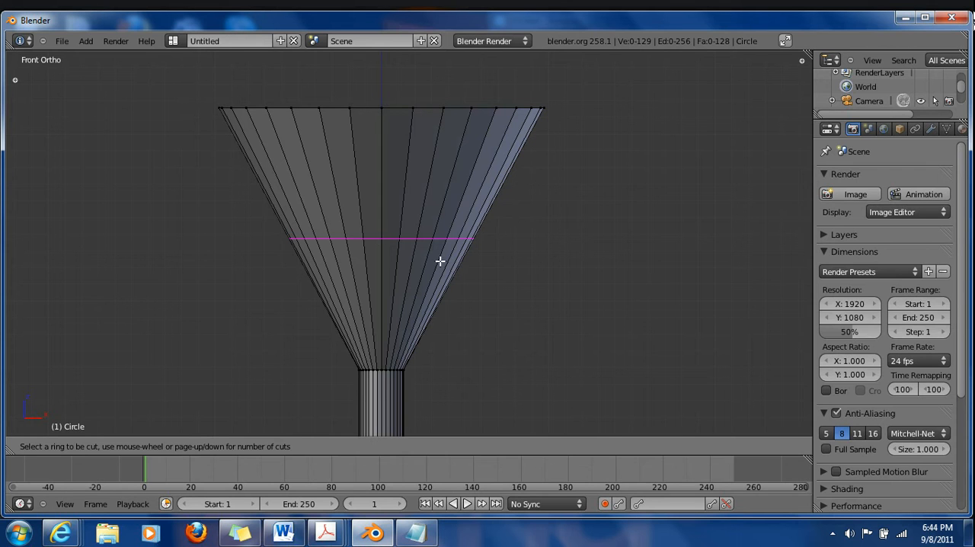
scroll(412, 245, up, 1)
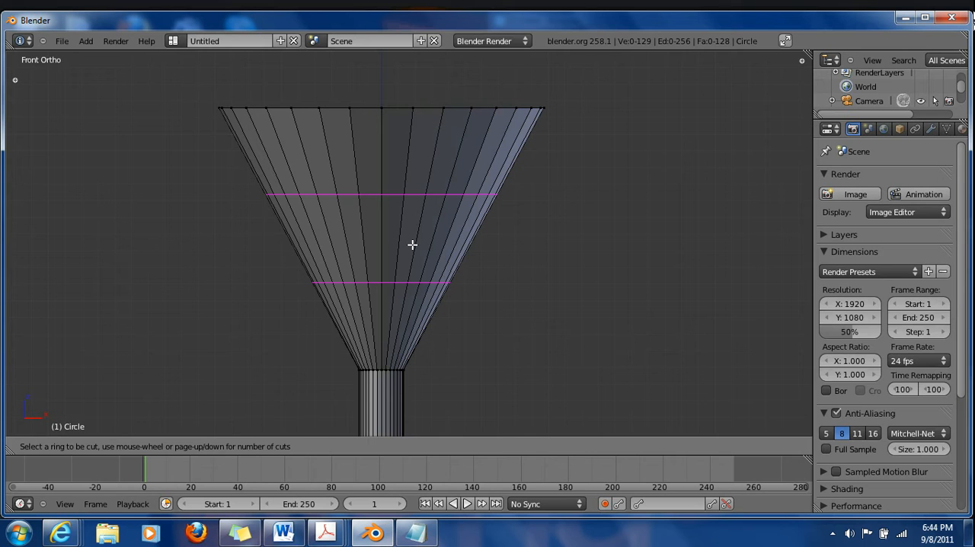
scroll(412, 244, up, 1)
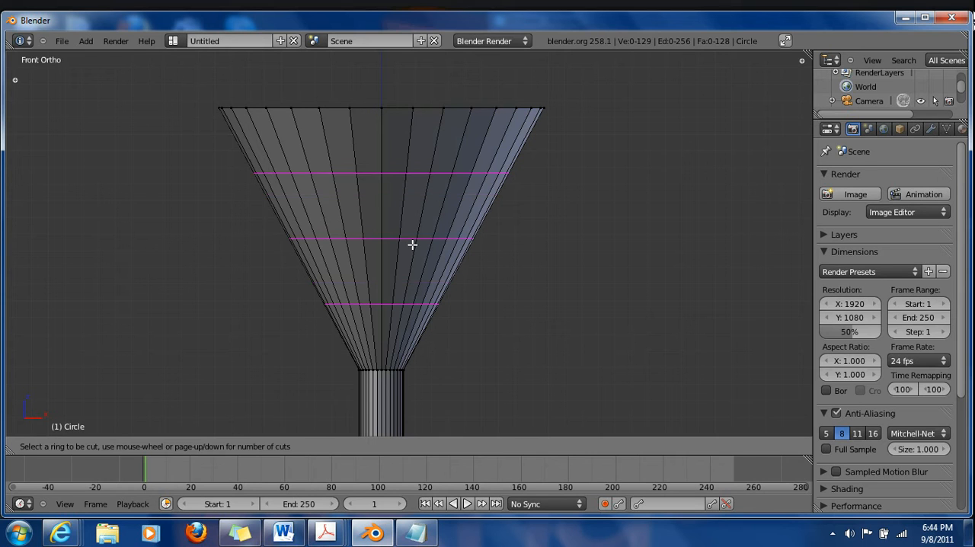
scroll(412, 245, down, 1)
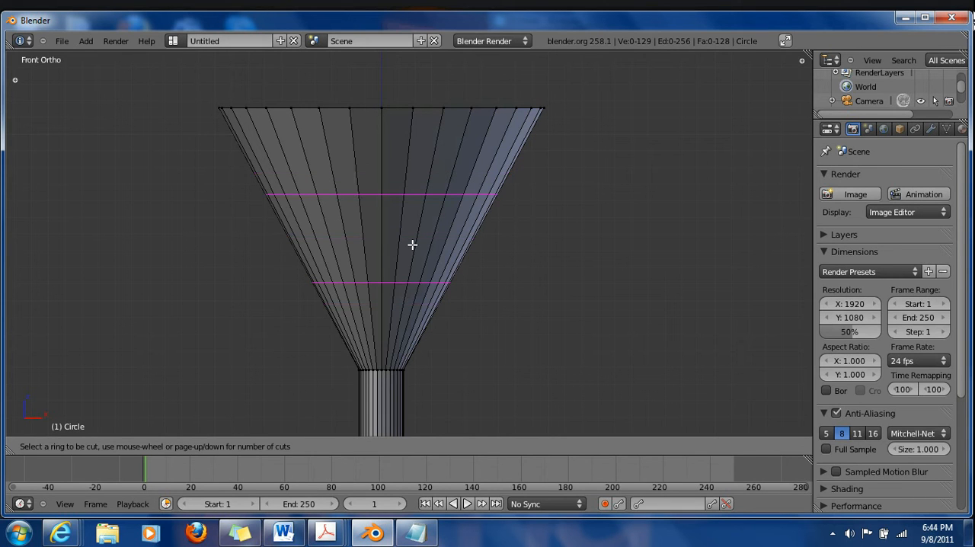
scroll(412, 245, up, 1)
click(412, 244)
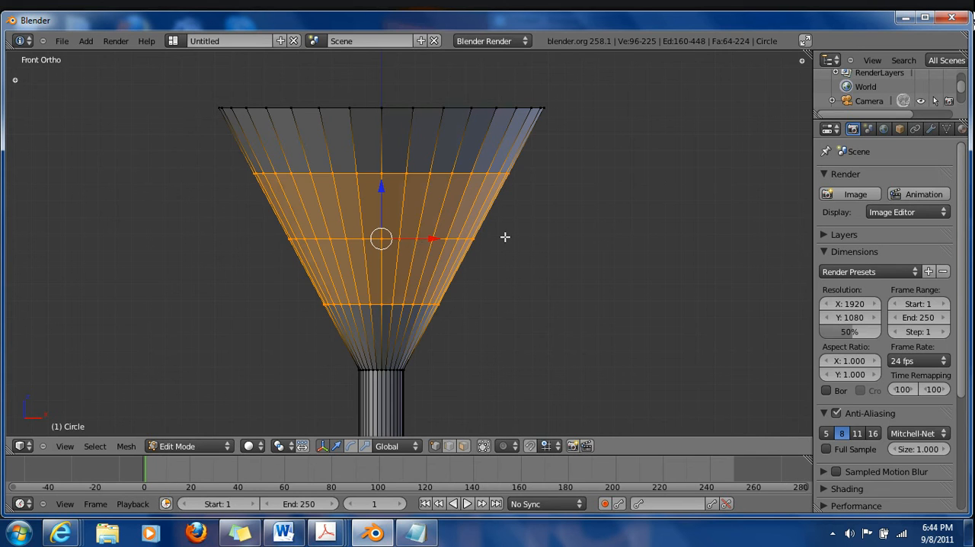
Box-select only the uppermost of the three new edge loops on the bowl
key(a)
key(b)
drag(191, 146, 567, 204)
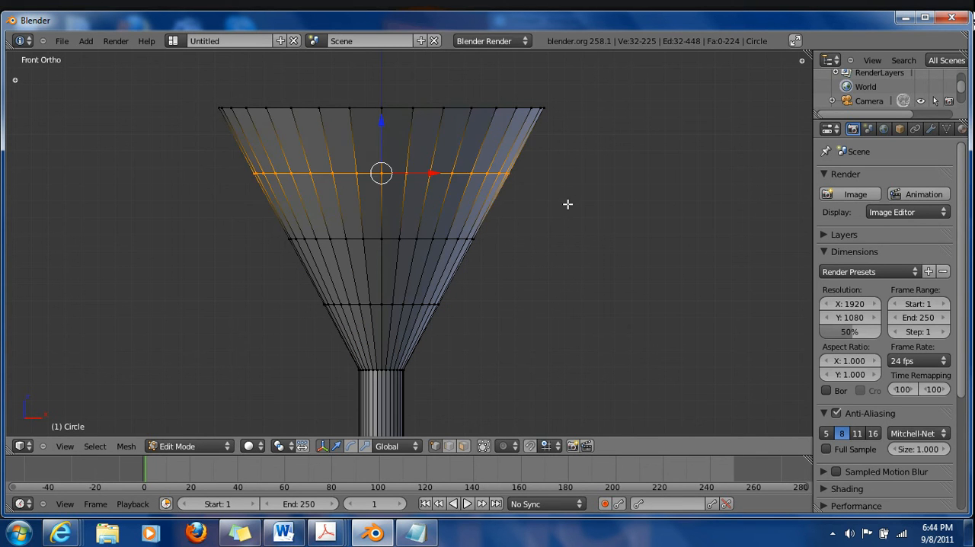
key(s)
key(Escape)
key(s)
key(Escape)
key(s)
key(Escape)
Scale the uppermost loop outward so the upper bowl wall becomes steeper, and clear the selection
key(s)
click(526, 226)
key(a)
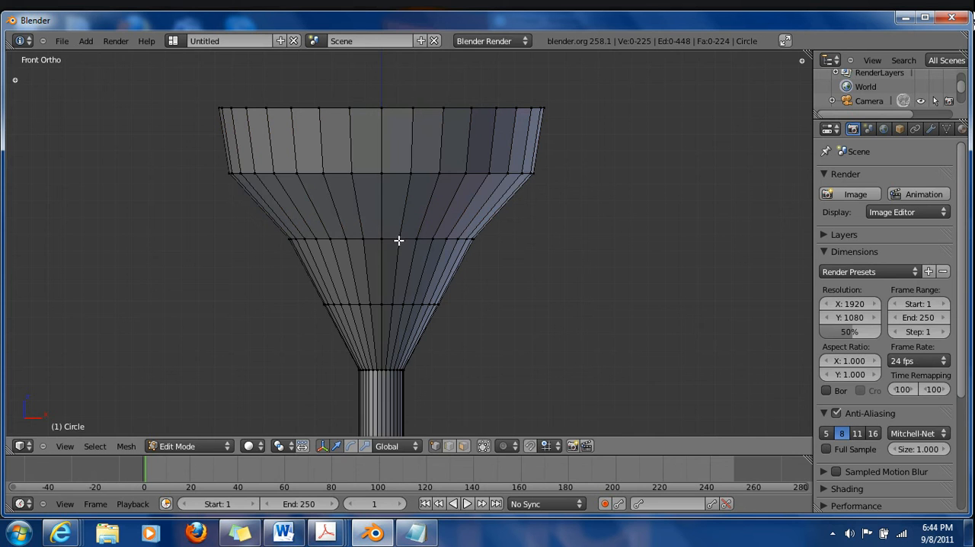
Scale the bowl's middle loop outward by about 1.3, and widen the lowest loop to round the bowl's profile
alt+right_click(390, 238)
key(s)
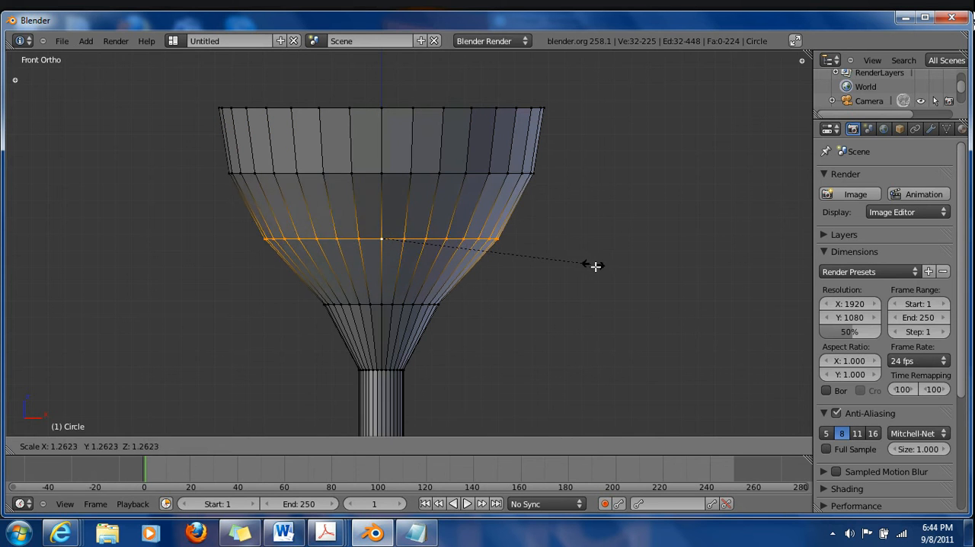
click(604, 270)
alt+right_click(374, 302)
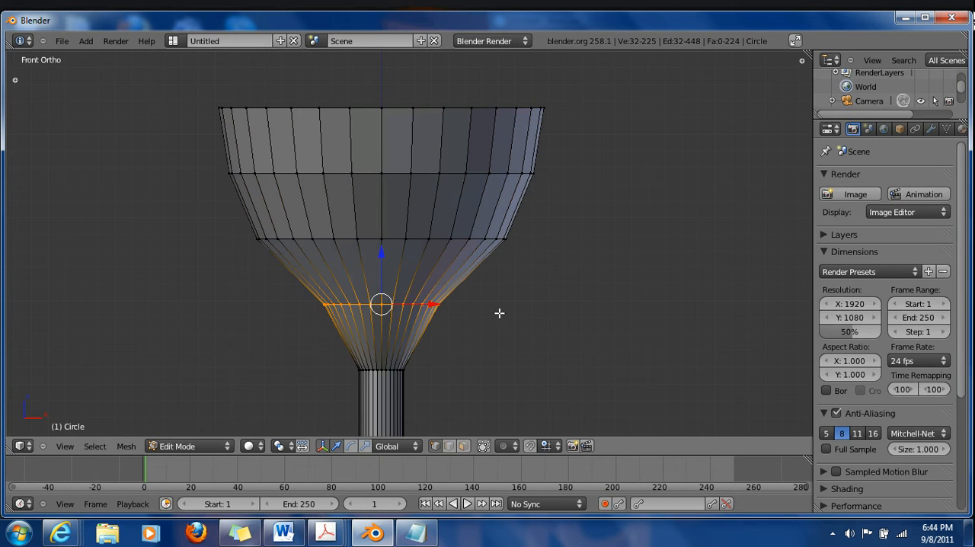
key(s)
click(504, 336)
Add one loop cut between the bowl's lowest loop and the stem, slide it upward, and scale it slightly inward
scroll(495, 335, down, 5)
scroll(472, 305, up, 5)
key(a)
key(ctrl+r)
click(346, 290)
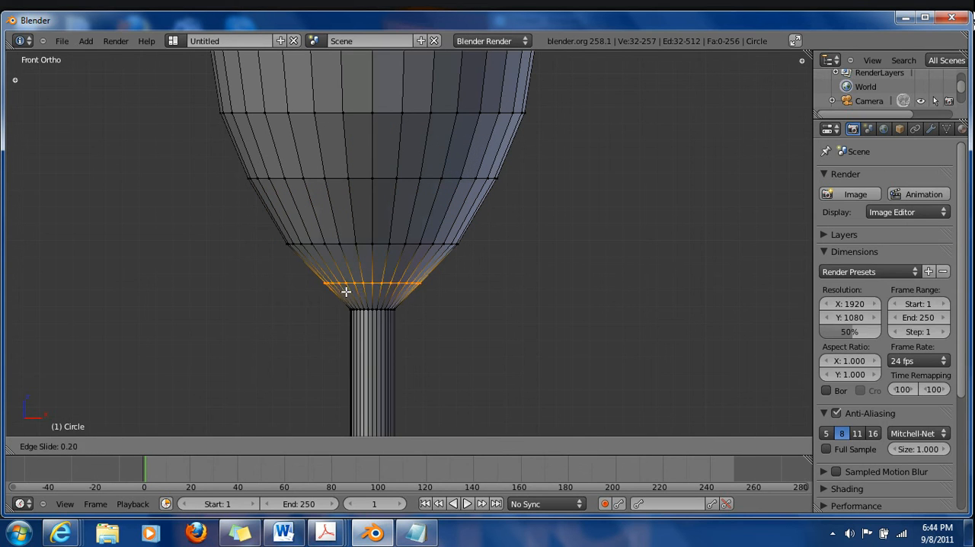
click(592, 333)
key(s)
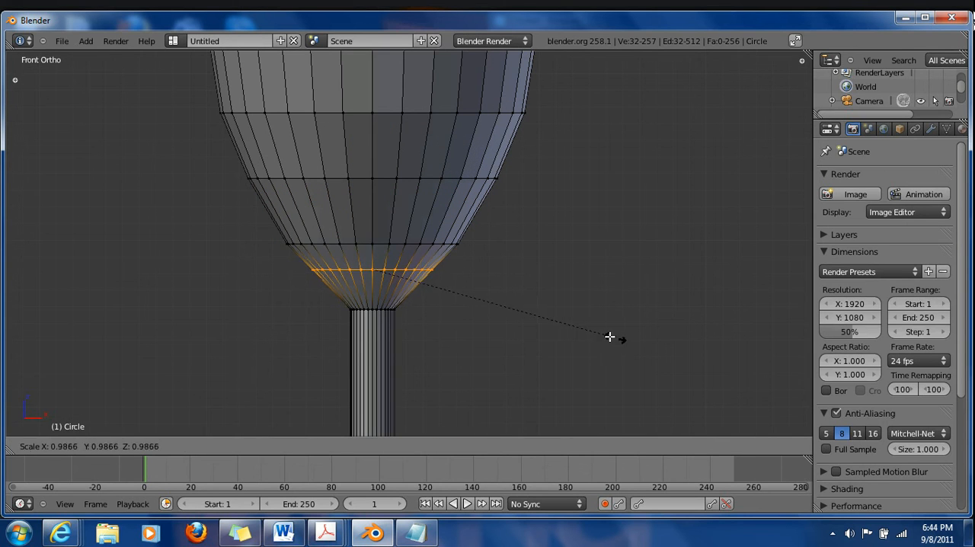
click(572, 333)
Box-select the edge loop where the stem meets the bowl, raise it about 0.09 along Z, and clear the selection
key(a)
key(b)
drag(340, 305, 537, 348)
key(g)
key(z)
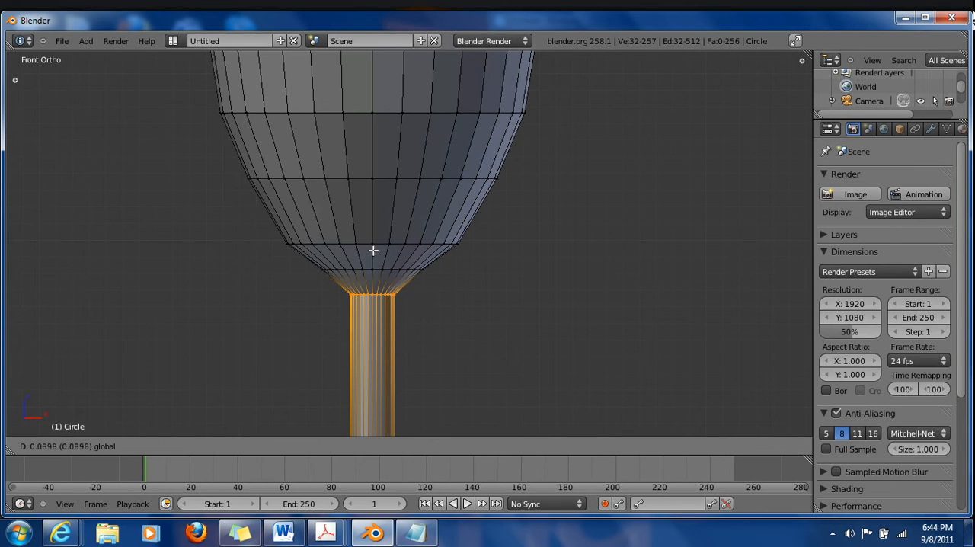
click(372, 245)
key(a)
scroll(372, 285, down, 6)
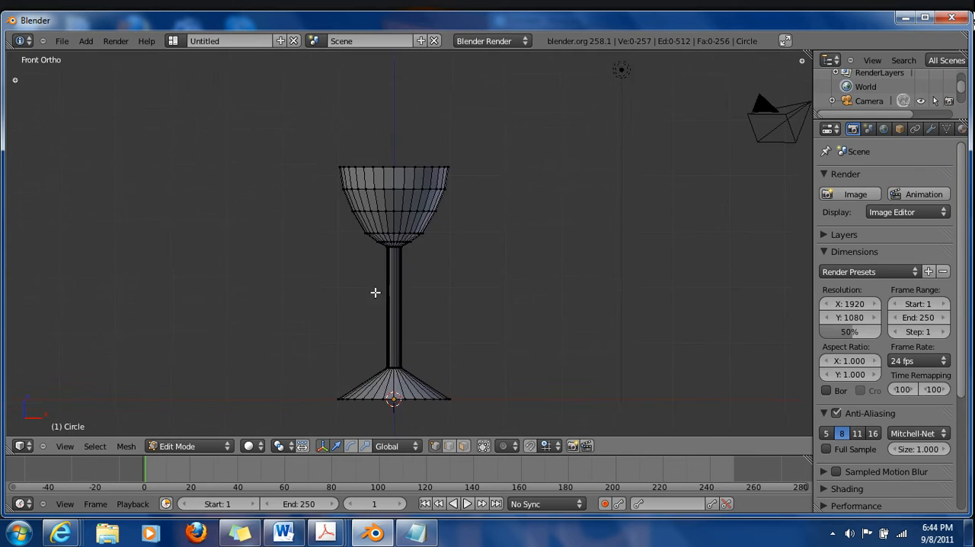
Examine the whole glass from several angles and distances, in both solid and wireframe display
shift+middle_drag(379, 307, 373, 287)
scroll(358, 290, up, 2)
middle_drag(313, 260, 517, 409)
scroll(321, 276, down, 7)
scroll(322, 322, up, 7)
click(484, 446)
click(483, 447)
click(484, 447)
click(484, 446)
click(484, 447)
scroll(496, 366, up, 2)
shift+middle_drag(496, 366, 467, 300)
scroll(469, 303, down, 1)
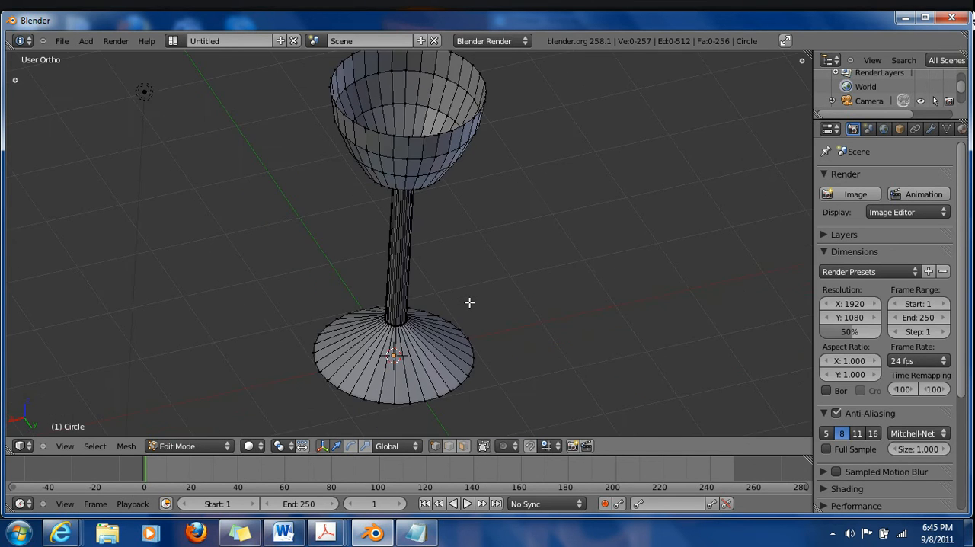
key(z)
mouse_move(496, 338)
middle_down()
mouse_move(352, 368)
mouse_move(591, 319)
mouse_move(506, 374)
mouse_move(583, 331)
mouse_move(525, 399)
mouse_move(276, 342)
mouse_move(368, 205)
mouse_move(362, 293)
mouse_move(377, 209)
mouse_move(336, 328)
middle_up()
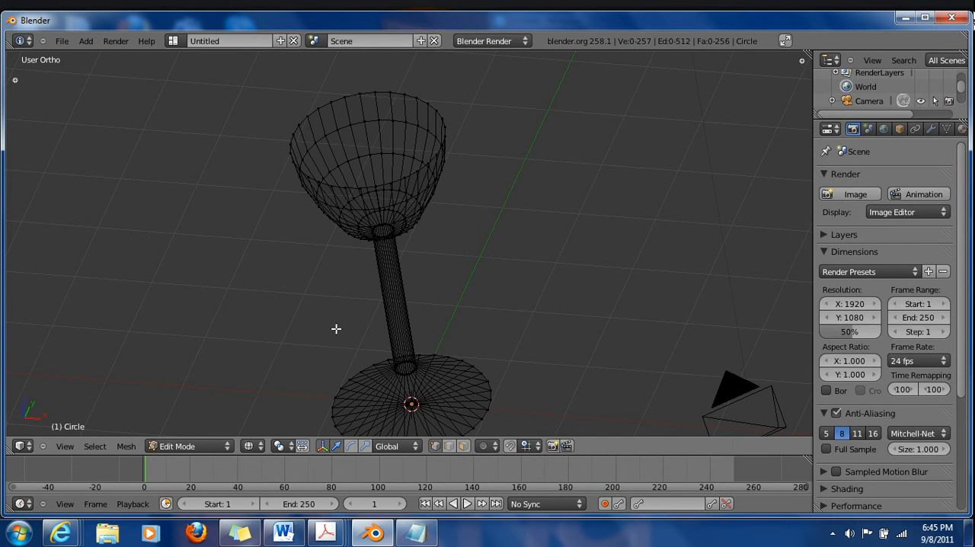
key(z)
middle_drag(504, 316, 340, 277)
scroll(409, 284, up, 5)
scroll(416, 265, down, 2)
Select the edge loop around the bowl's rim and extrude it in place
alt+right_click(412, 265)
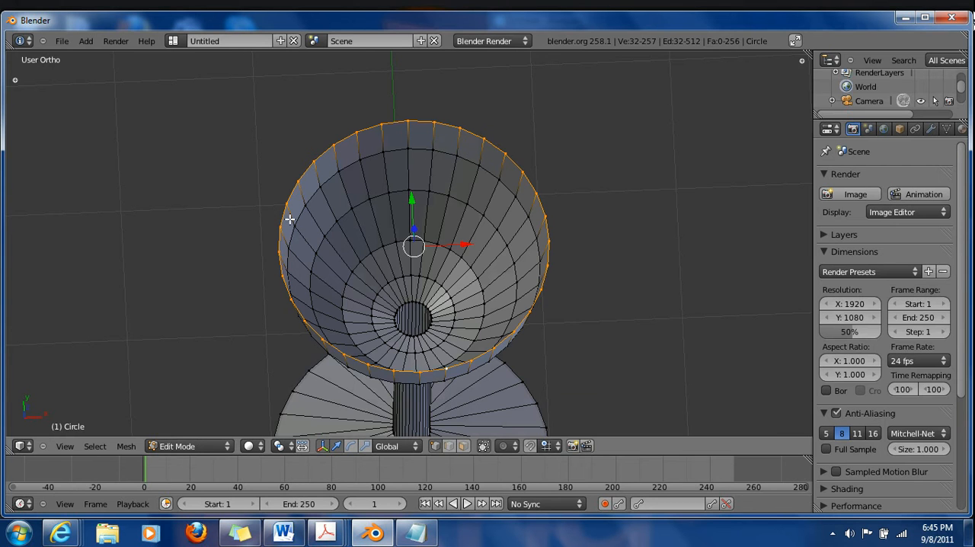
key(KP_1)
scroll(394, 312, down, 4)
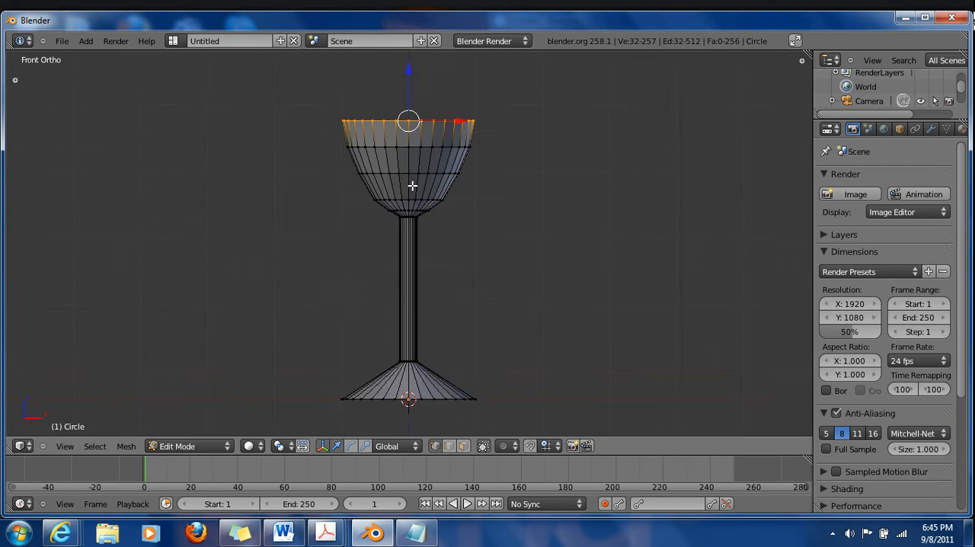
scroll(415, 292, up, 1)
scroll(414, 292, up, 4)
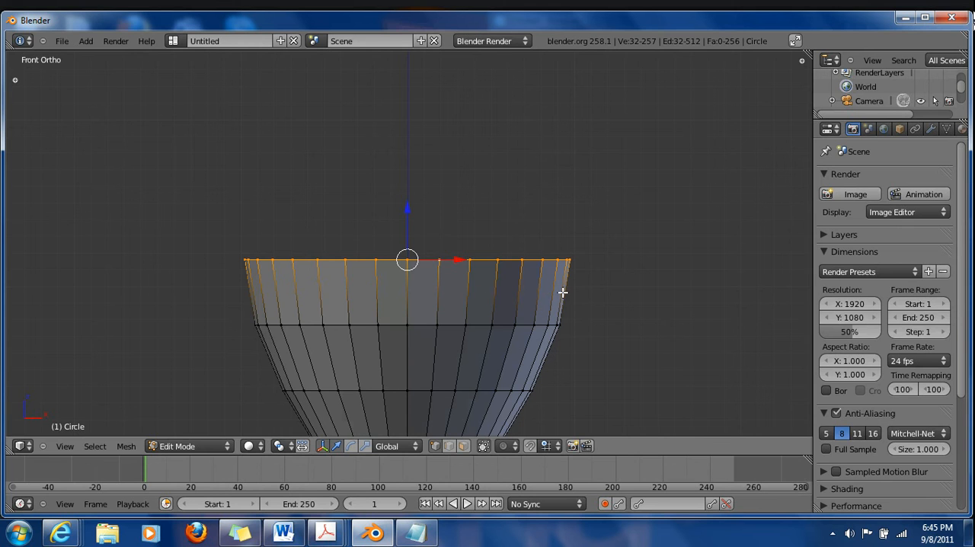
key(e)
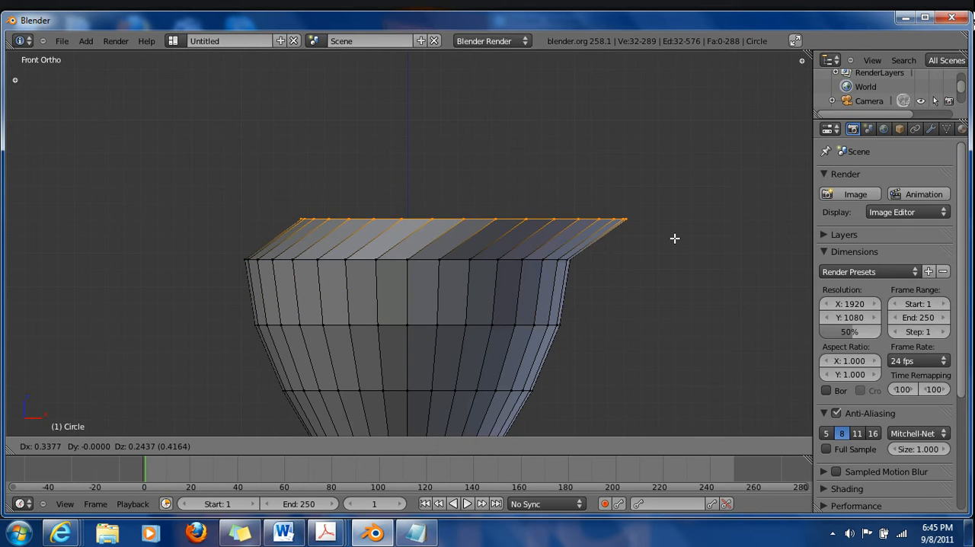
right_click(675, 237)
Scale the extruded rim loop inward to about 0.94 to give the glass wall its thickness
middle_drag(435, 145, 425, 204)
scroll(405, 311, up, 4)
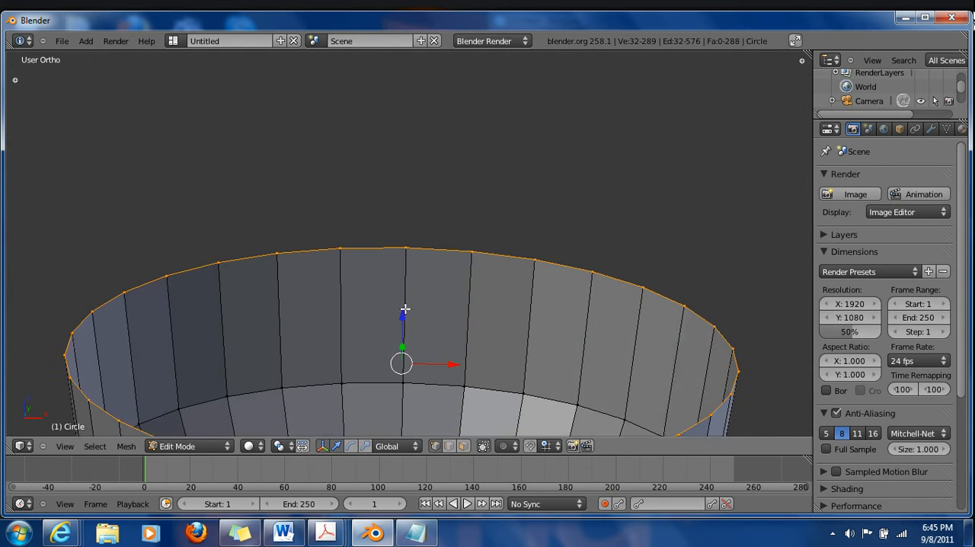
shift+middle_drag(405, 310, 390, 215)
scroll(390, 214, down, 2)
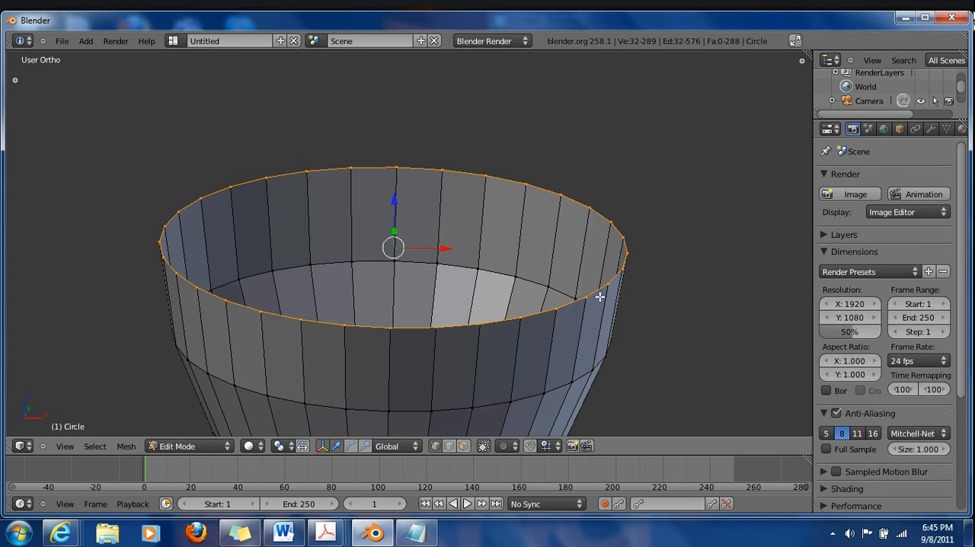
key(s)
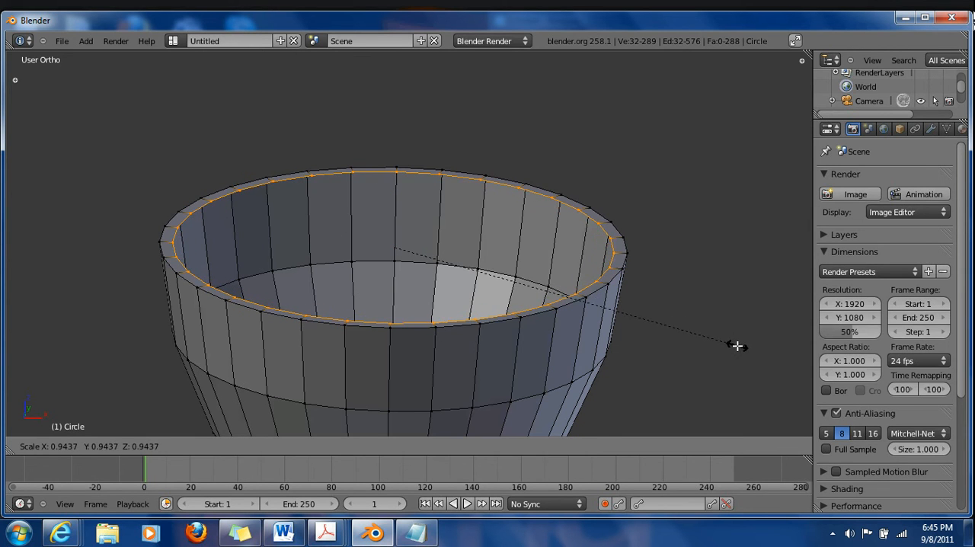
click(733, 348)
Extrude the inner rim loop in place to create duplicate vertices, and clear the selection
scroll(327, 340, down, 2)
middle_drag(327, 340, 374, 374)
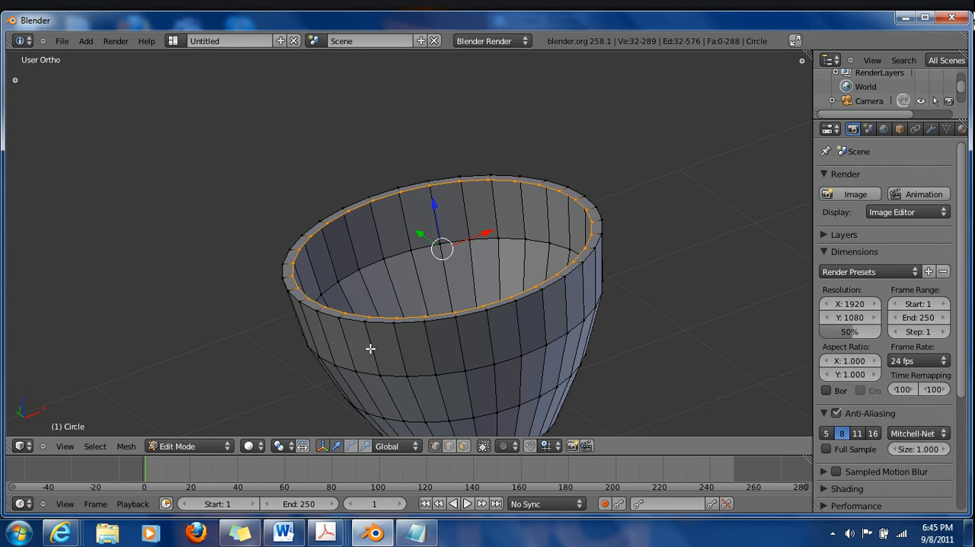
key(e)
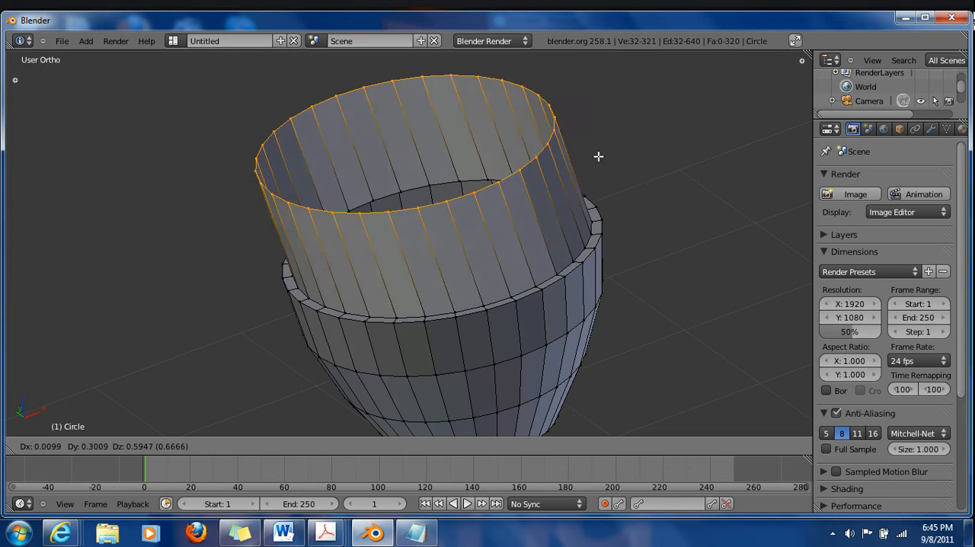
right_click(607, 151)
scroll(610, 165, down, 4)
shift+middle_drag(610, 332, 625, 268)
scroll(491, 303, down, 1)
scroll(492, 299, up, 7)
shift+middle_drag(451, 151, 445, 247)
scroll(445, 246, up, 5)
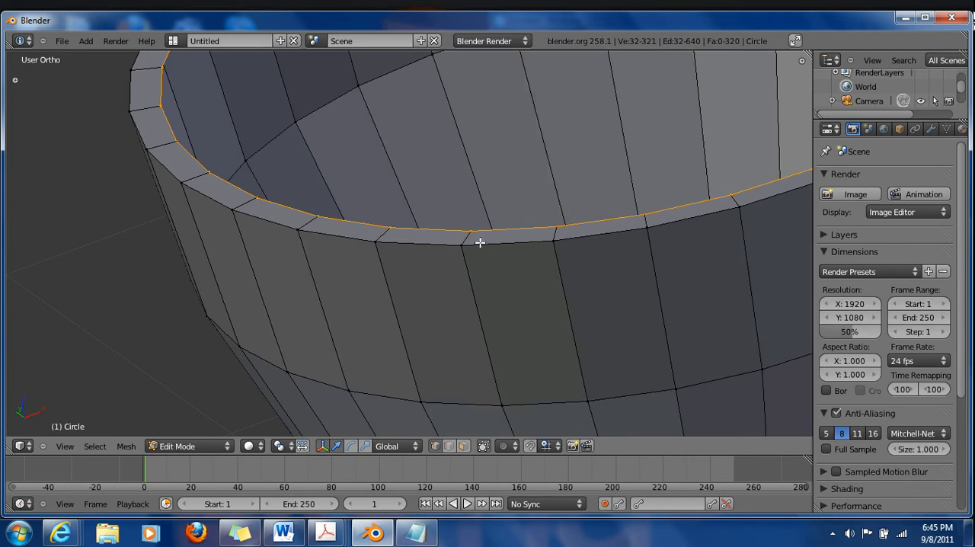
key(a)
scroll(488, 251, down, 5)
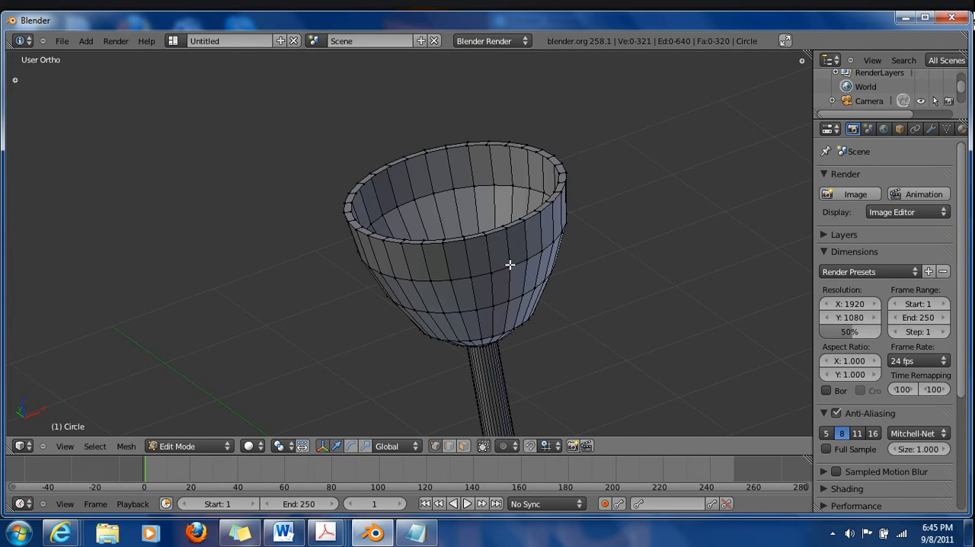
Show the mesh tools, select the entire mesh, remove its doubled vertices, and clear the selection
key(t)
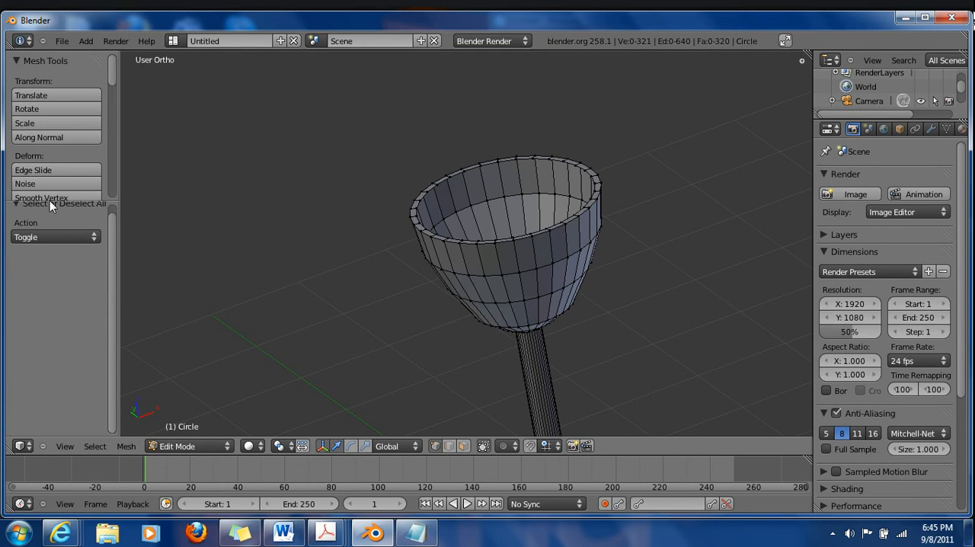
drag(53, 203, 57, 272)
middle_drag(687, 347, 509, 264)
scroll(455, 202, up, 4)
scroll(508, 259, down, 4)
key(a)
scroll(47, 219, down, 5)
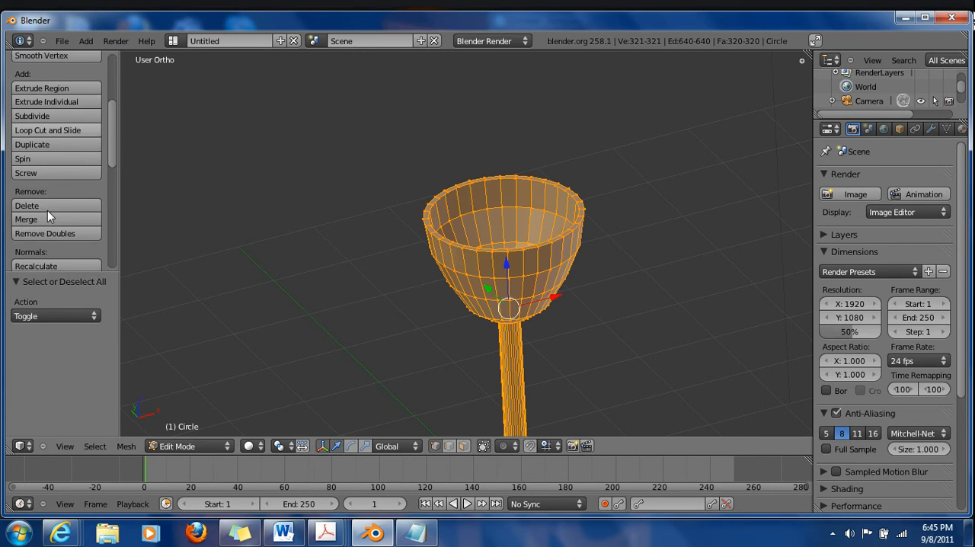
click(57, 205)
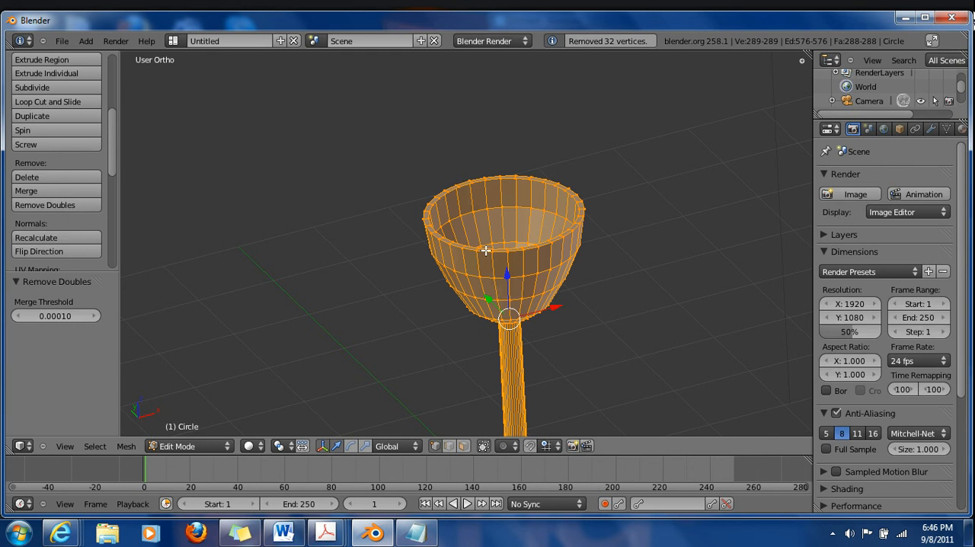
key(a)
scroll(542, 254, down, 2)
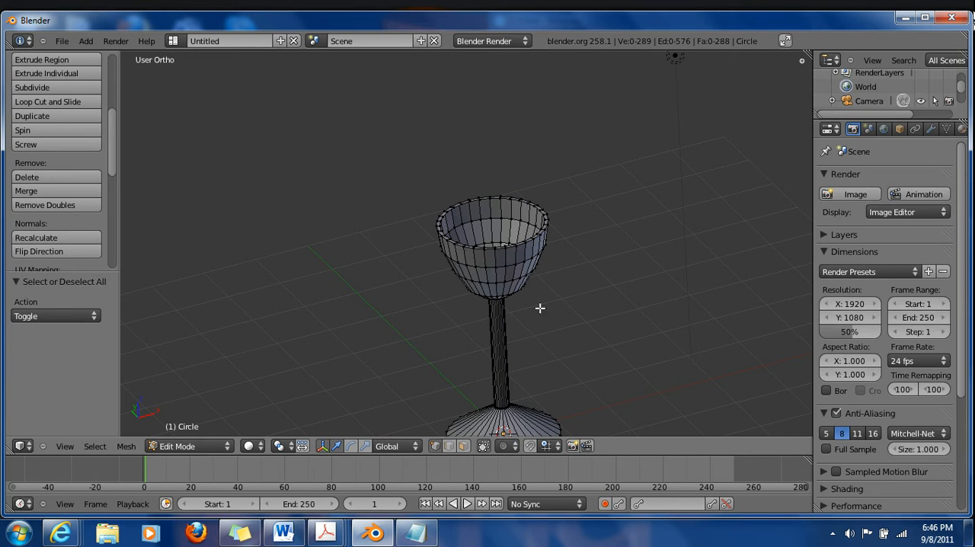
Select the inner rim loop, extrude it, and move the new loop down 0.89 along Z inside the bowl
scroll(523, 292, up, 4)
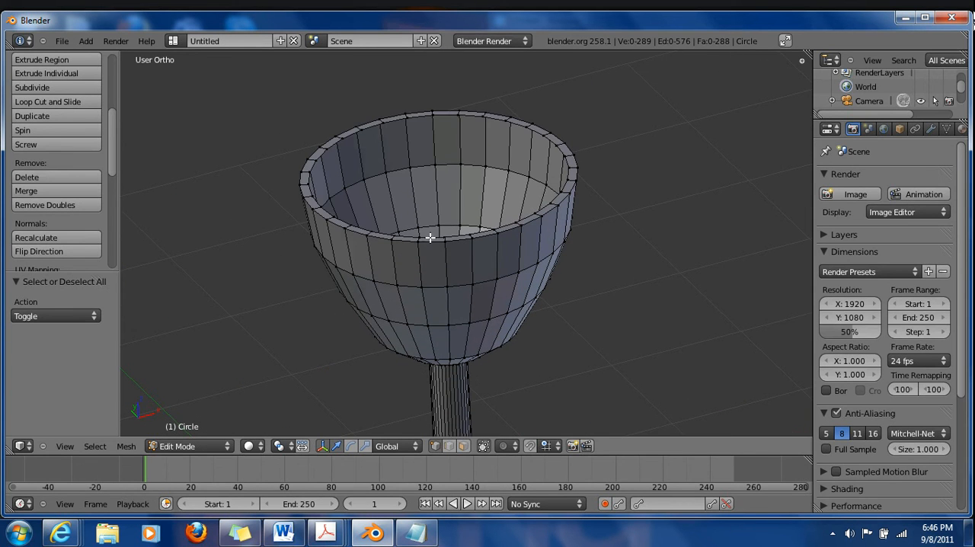
alt+right_click(428, 236)
scroll(443, 223, up, 2)
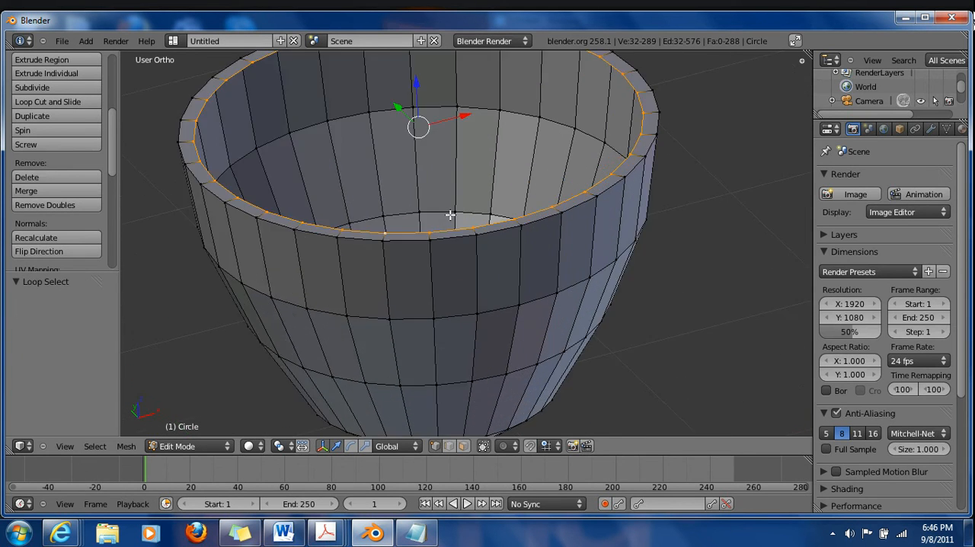
key(e)
click(586, 224)
drag(417, 92, 421, 280)
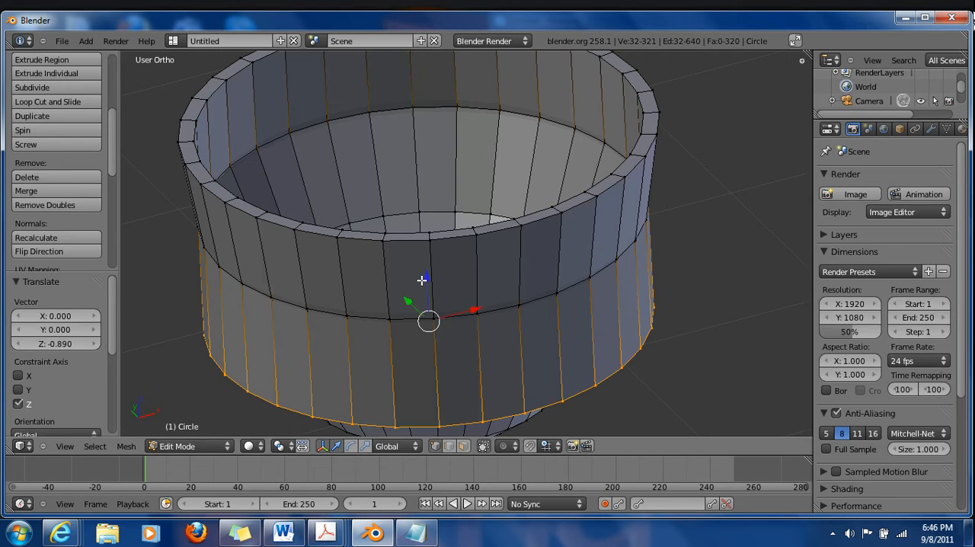
Lower the extruded loop another 0.3 along Z and scale it by 0.437, then 1.106, to fit inside the bowl
key(KP_1)
drag(394, 226, 403, 303)
key(s)
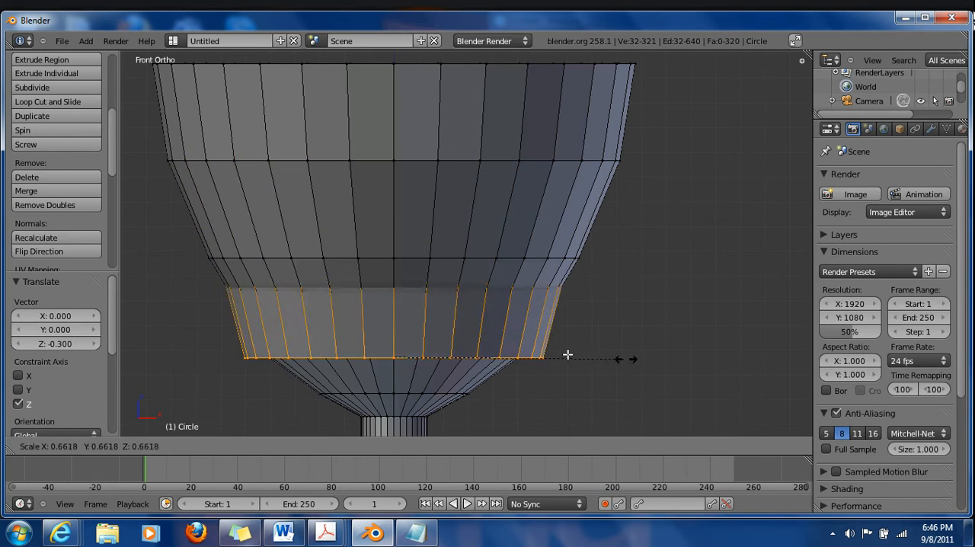
click(546, 364)
key(z)
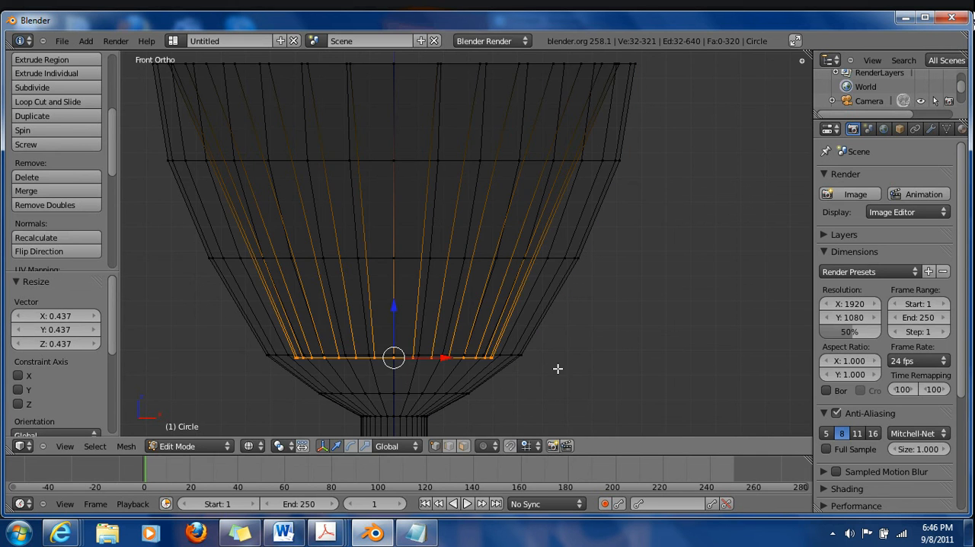
key(s)
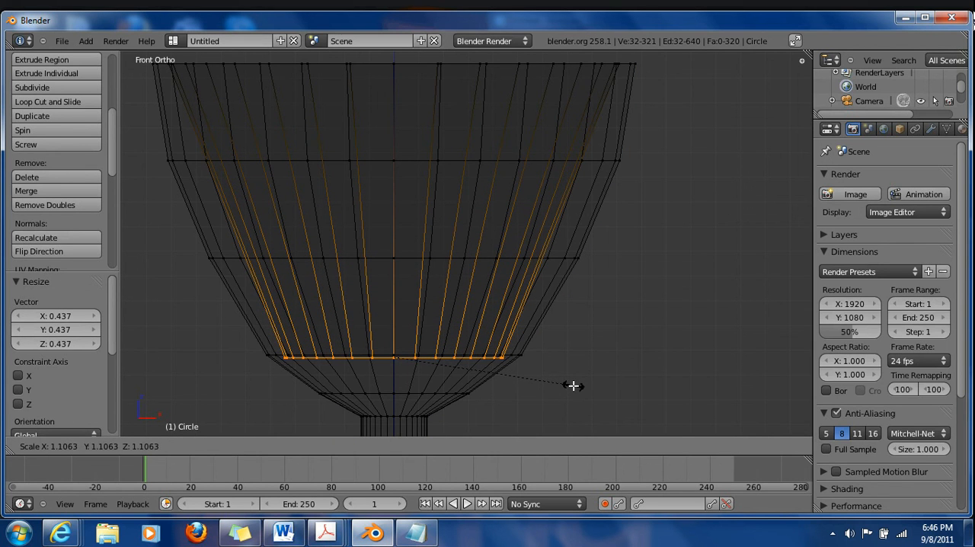
click(573, 373)
Extrude the inner bottom loop in place, merge it at center, and lower the merged point slightly to close the floor
key(e)
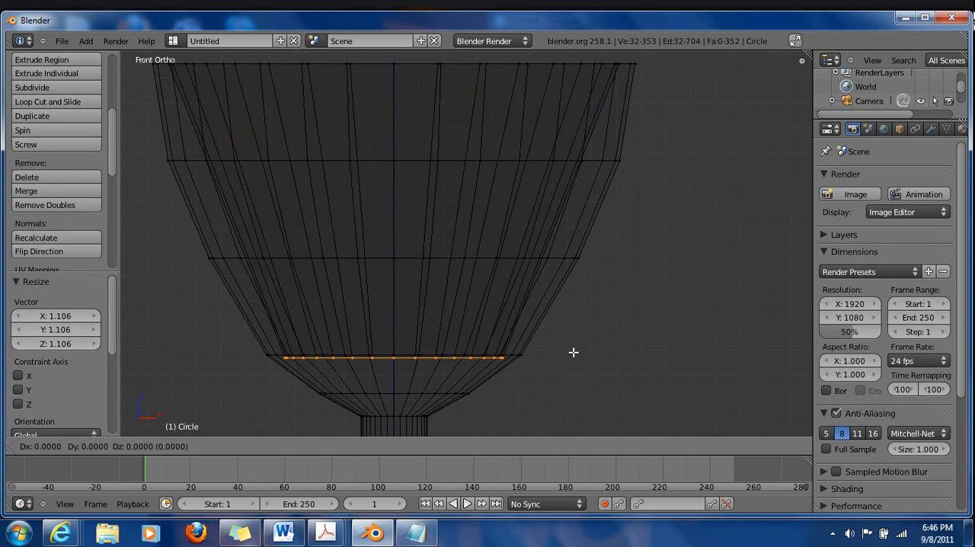
right_click(573, 352)
key(alt+m)
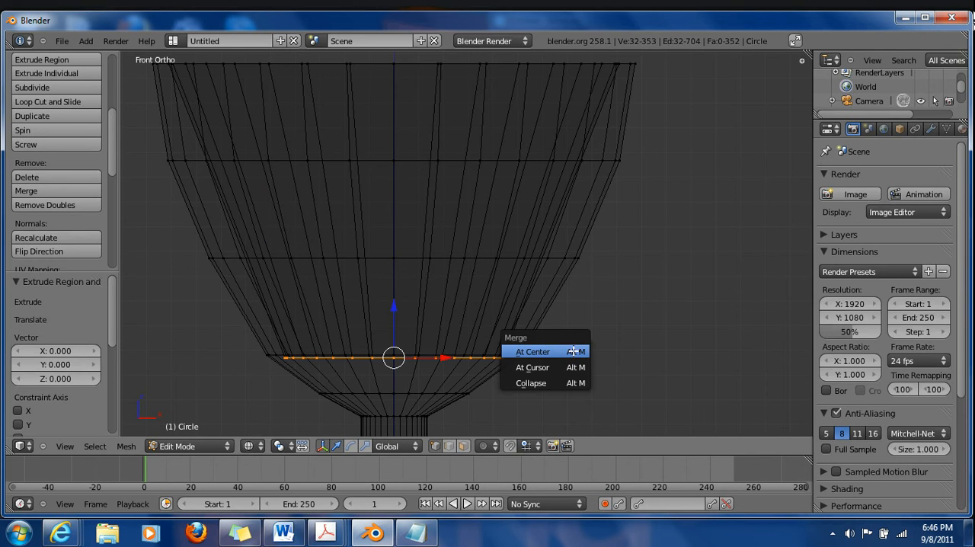
click(552, 353)
mouse_move(392, 311)
mouse_down()
mouse_move(394, 351)
mouse_move(398, 330)
mouse_up()
key(a)
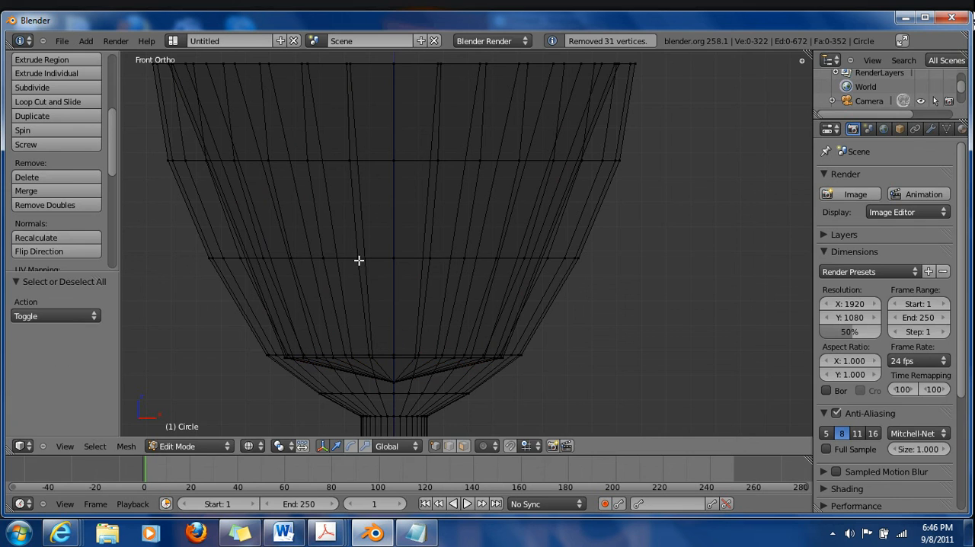
Add two loop cuts around the inner wall of the bowl and clear the selection
key(ctrl+r)
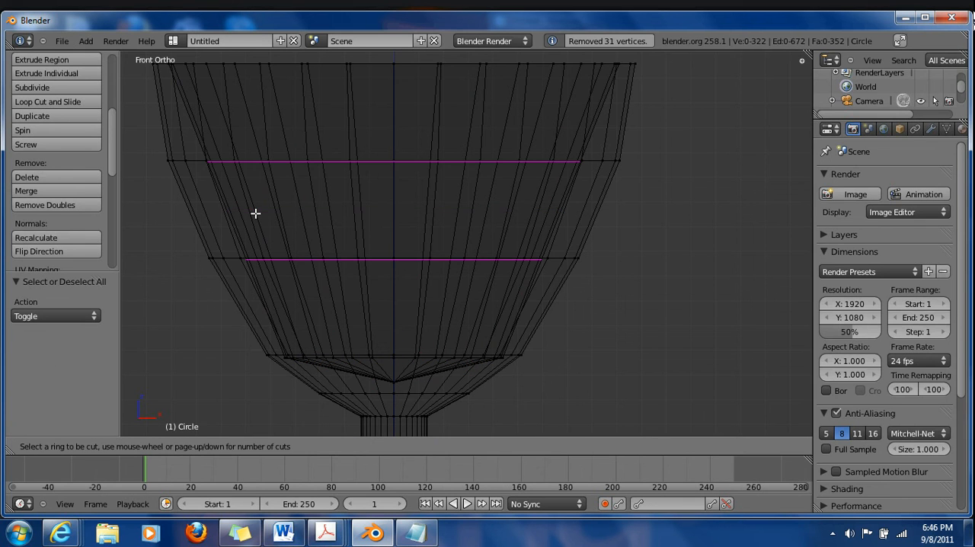
scroll(255, 213, up, 1)
click(255, 213)
key(a)
key(b)
drag(192, 137, 616, 201)
key(s)
key(Escape)
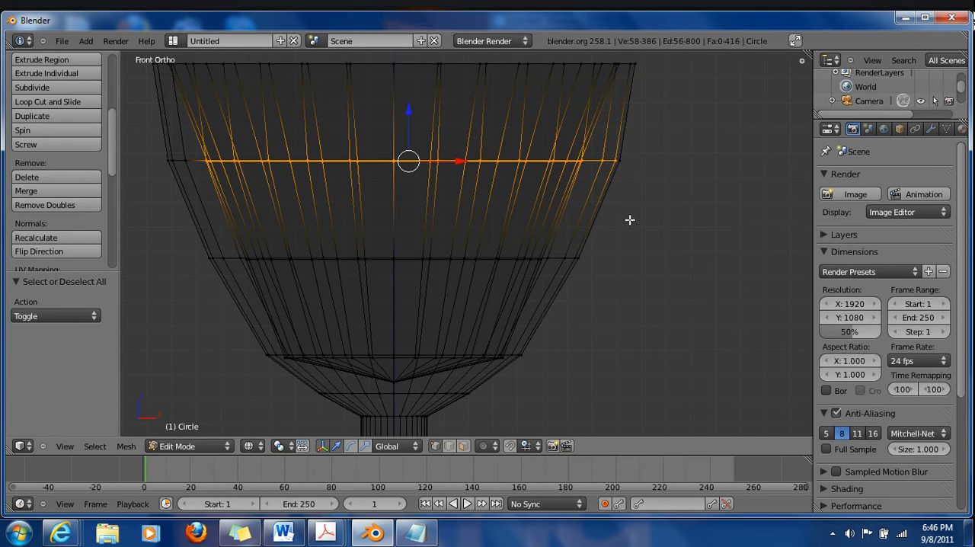
key(a)
Select the upper loop of the inner wall and scale it outward by about 1.12 toward the outer wall
middle_drag(298, 168, 371, 226)
alt+right_click(361, 183)
alt+right_click(407, 266)
key(s)
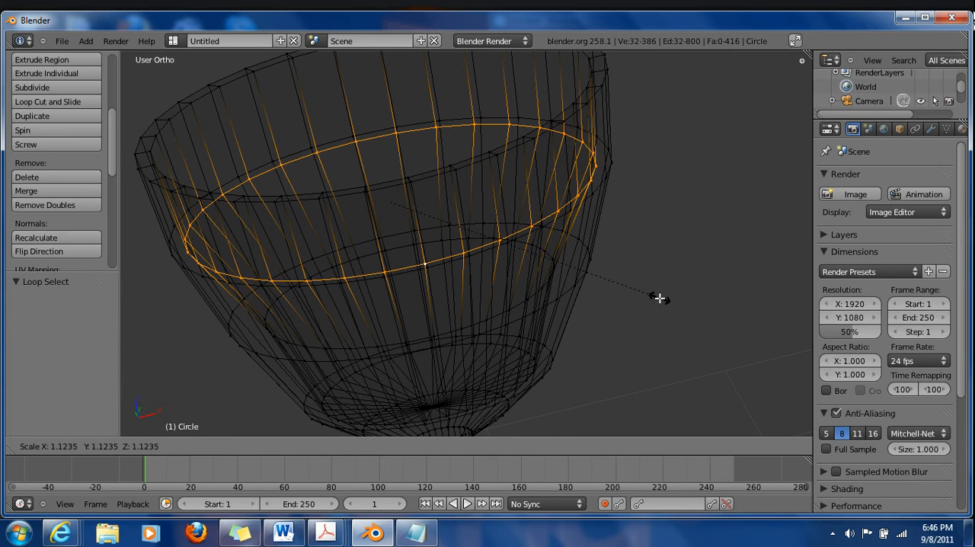
click(660, 298)
Select the lower loop of the inner wall, scale it outward to follow the outer wall, and clear the selection
alt+right_click(426, 330)
alt+right_click(419, 340)
key(s)
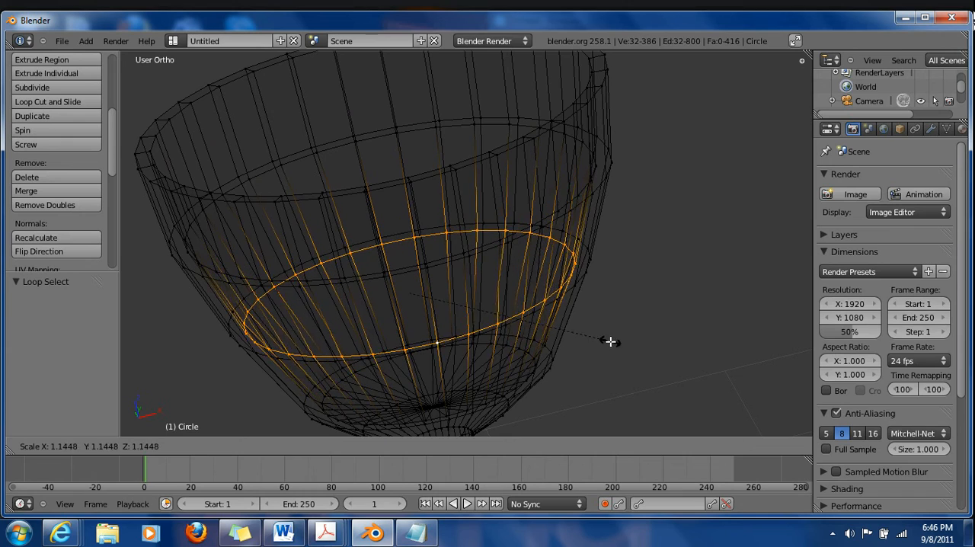
click(579, 344)
key(a)
Return the display to solid shading and switch the glass from Edit Mode to Object Mode
key(z)
mouse_move(323, 272)
middle_down()
mouse_move(344, 327)
mouse_move(442, 338)
middle_up()
scroll(373, 327, down, 3)
middle_drag(372, 328, 317, 333)
middle_drag(688, 311, 569, 294)
scroll(569, 294, down, 5)
middle_drag(625, 376, 409, 287)
scroll(477, 281, up, 9)
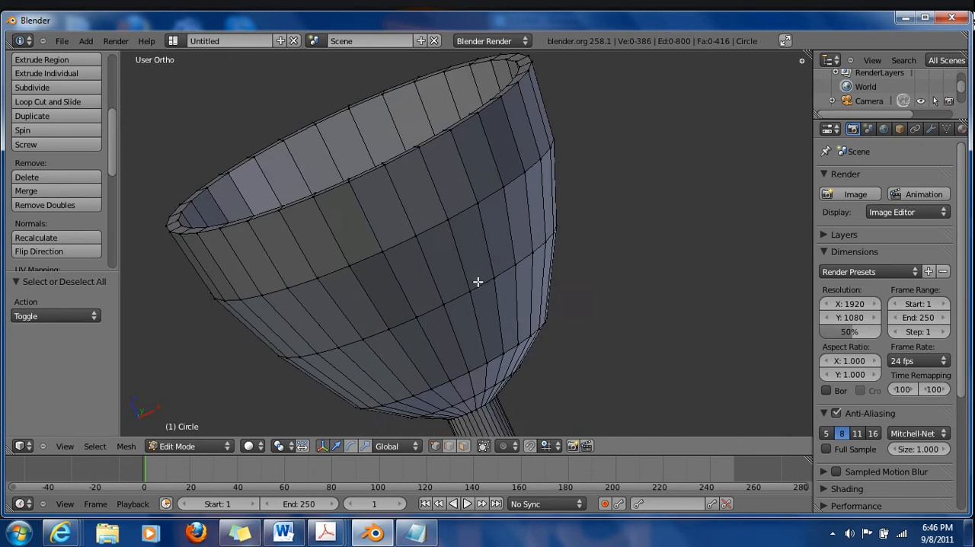
middle_drag(486, 266, 411, 290)
click(192, 447)
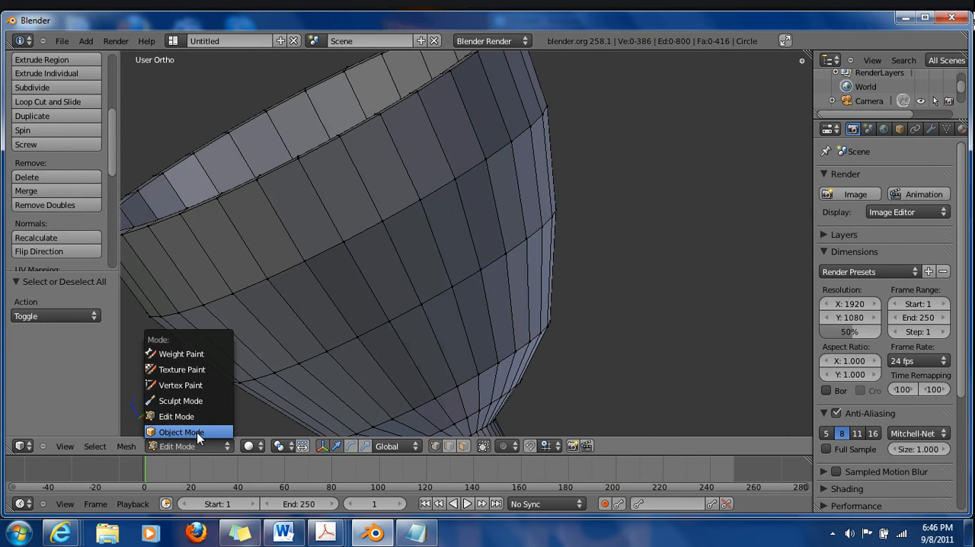
click(197, 431)
scroll(529, 219, down, 8)
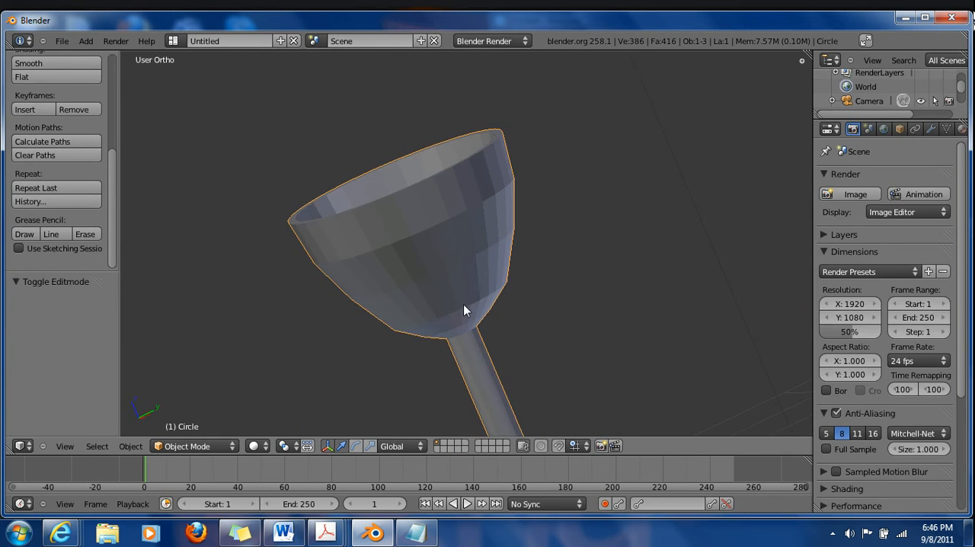
Apply smooth shading to the whole glass object
middle_drag(375, 300, 514, 331)
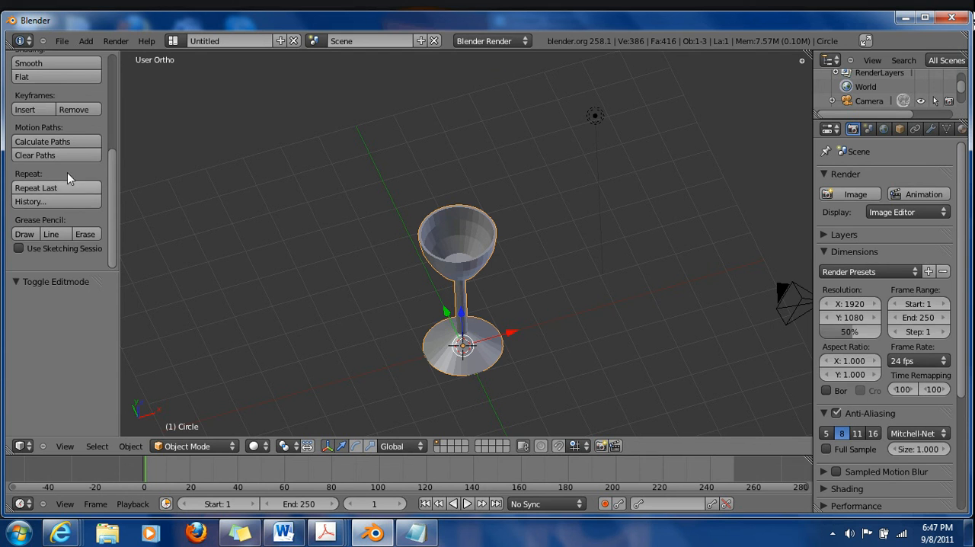
scroll(61, 187, up, 3)
click(27, 120)
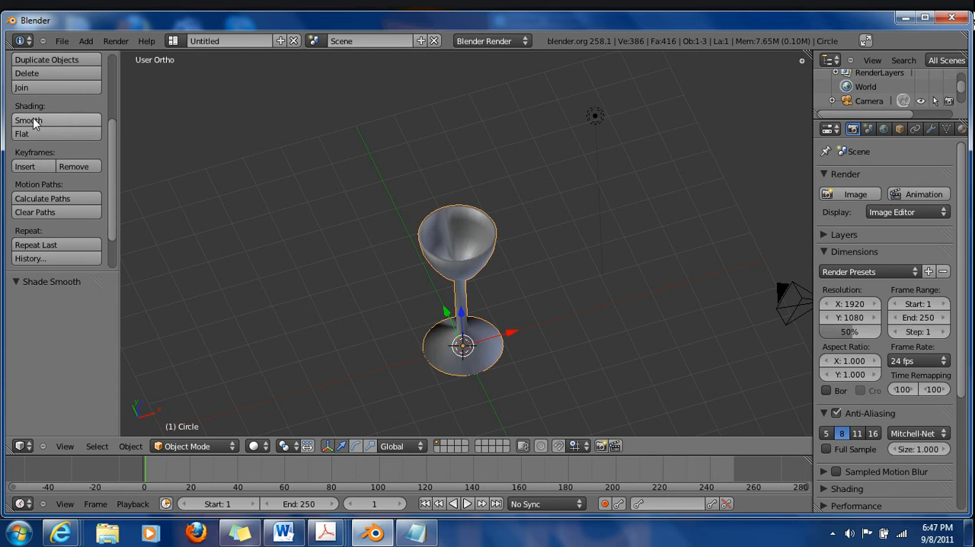
Select the glass's entire mesh in Edit Mode, recalculate its normals, and return to Object Mode
scroll(523, 315, up, 4)
middle_drag(429, 371, 398, 313)
click(211, 446)
click(215, 417)
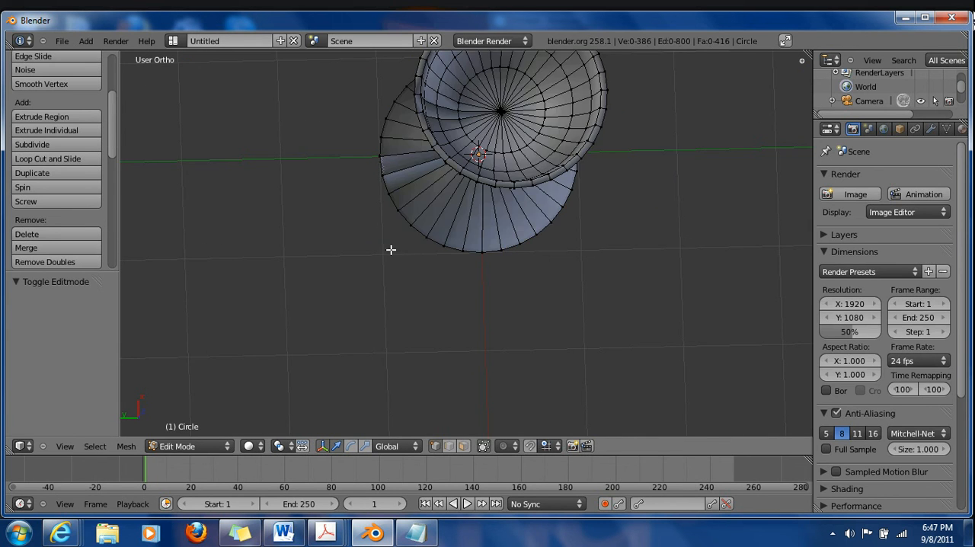
middle_drag(272, 372, 350, 296)
key(a)
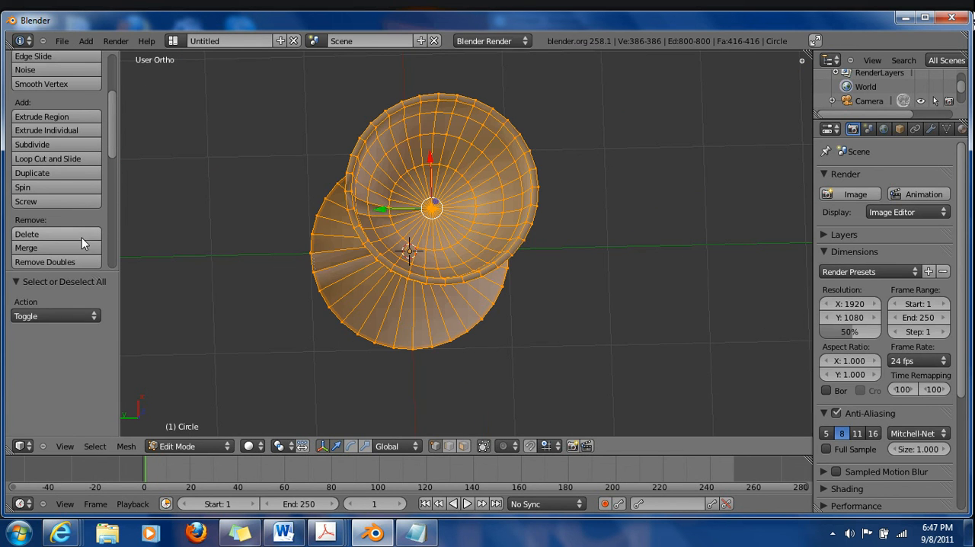
scroll(82, 238, up, 3)
scroll(70, 164, down, 7)
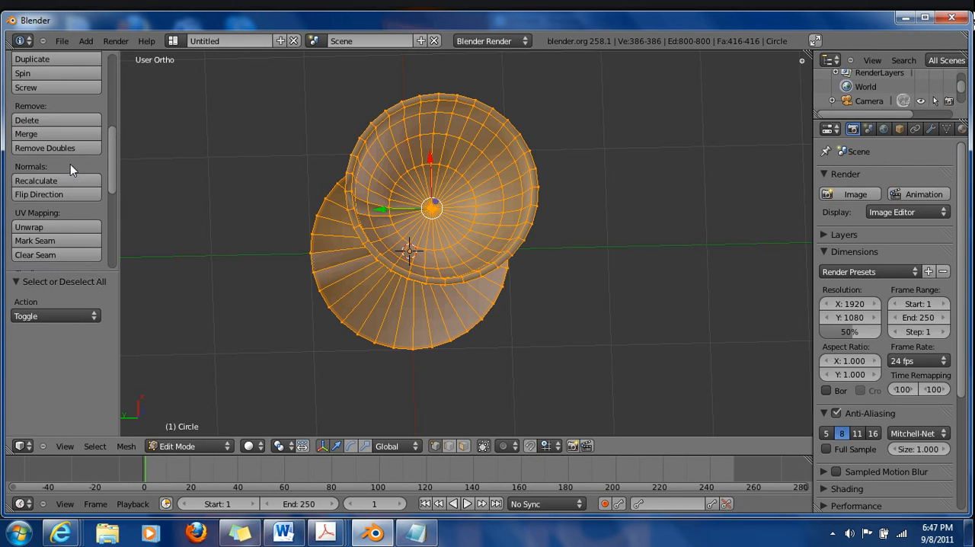
scroll(70, 164, down, 1)
click(68, 153)
click(183, 446)
click(193, 435)
Examine the smooth-shaded bowl, stem and foot of the glass from several angles and distances
middle_drag(518, 355, 750, 345)
scroll(620, 318, down, 5)
middle_drag(536, 320, 534, 348)
scroll(610, 362, up, 5)
middle_drag(670, 369, 621, 380)
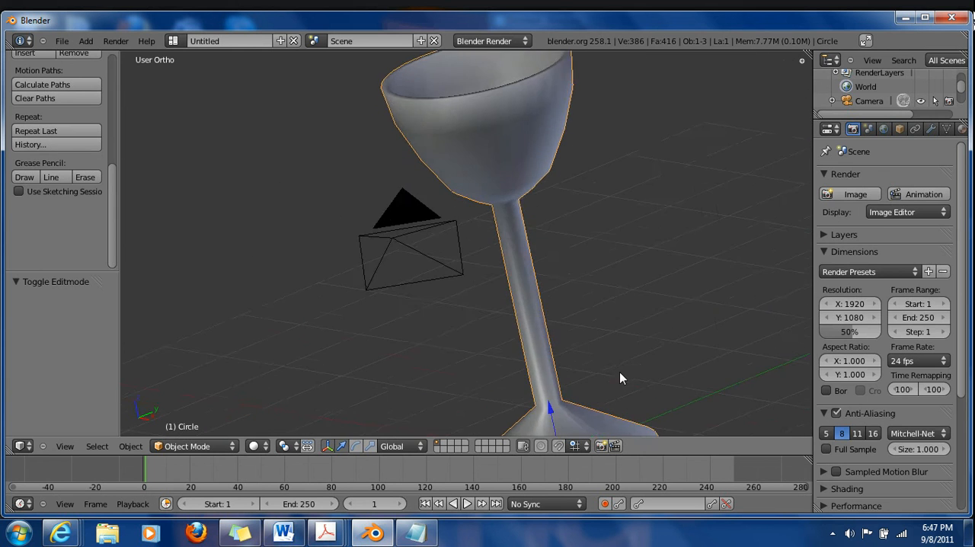
scroll(618, 371, down, 5)
middle_drag(453, 365, 619, 362)
middle_drag(398, 349, 510, 309)
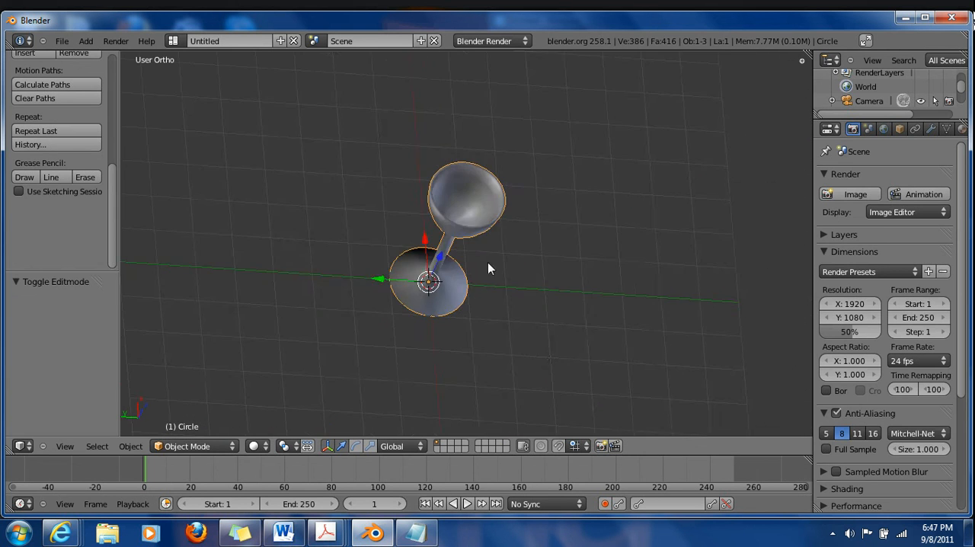
scroll(499, 228, up, 5)
middle_drag(495, 202, 509, 247)
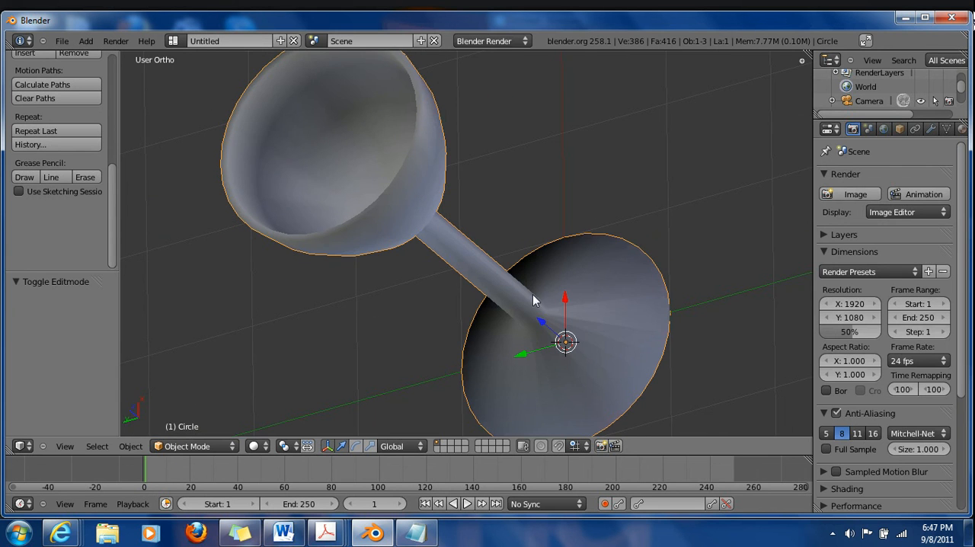
scroll(645, 426, down, 3)
middle_drag(645, 427, 533, 272)
shift+middle_drag(523, 233, 504, 153)
Add a Catmull-Clark Subdivision Surface modifier to the glass with view subdivisions at 1
click(931, 129)
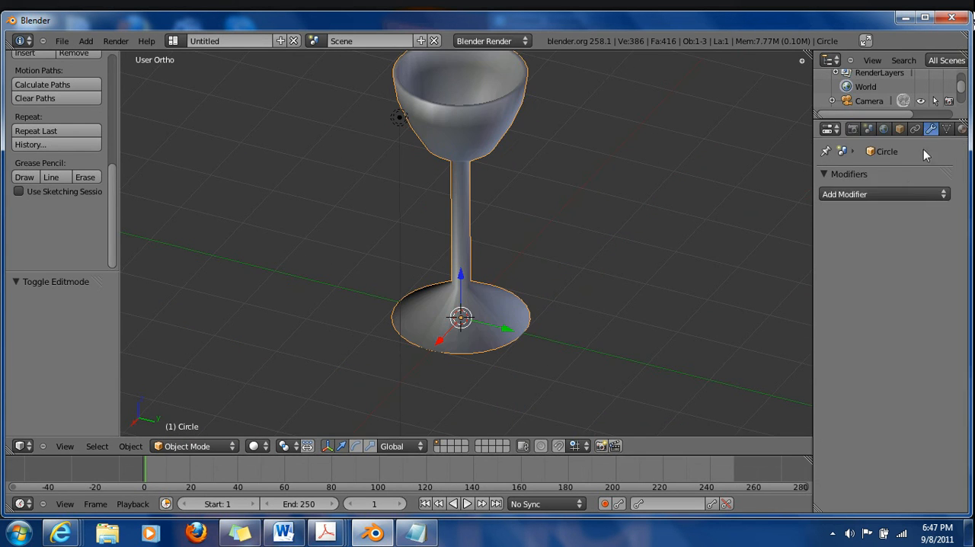
click(896, 199)
click(688, 396)
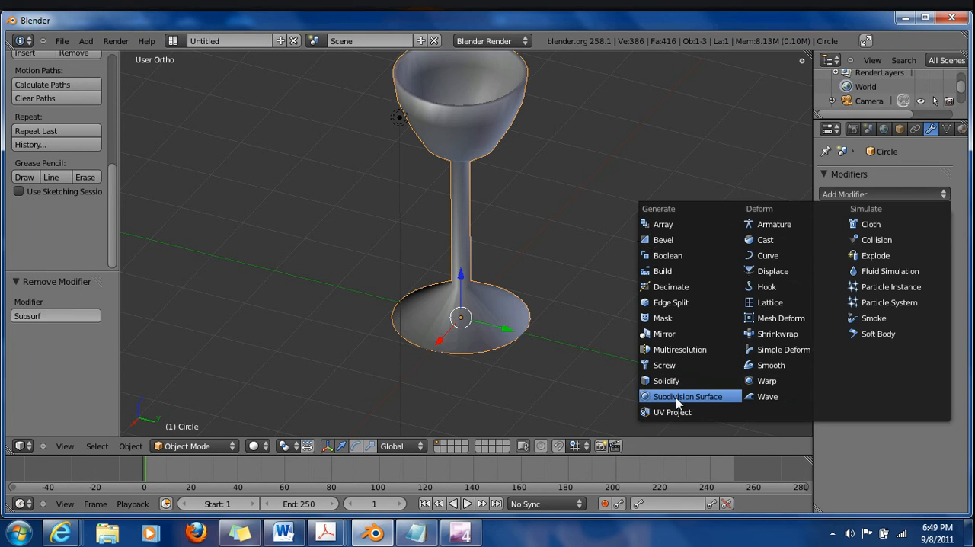
click(678, 397)
middle_drag(451, 185, 589, 287)
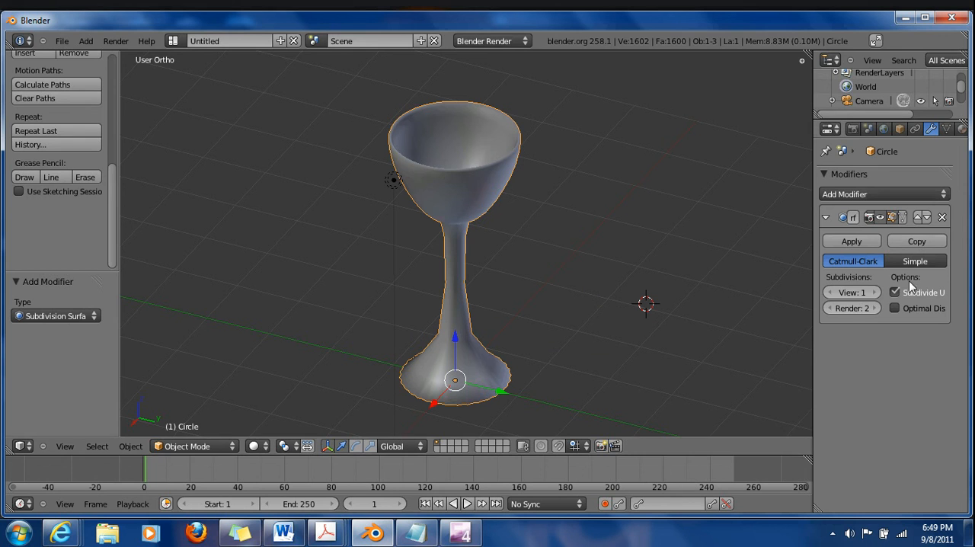
click(874, 295)
click(829, 294)
Switch the glass to Edit Mode and add a vertical loop cut running along the bowl, stem and foot
click(210, 448)
click(218, 414)
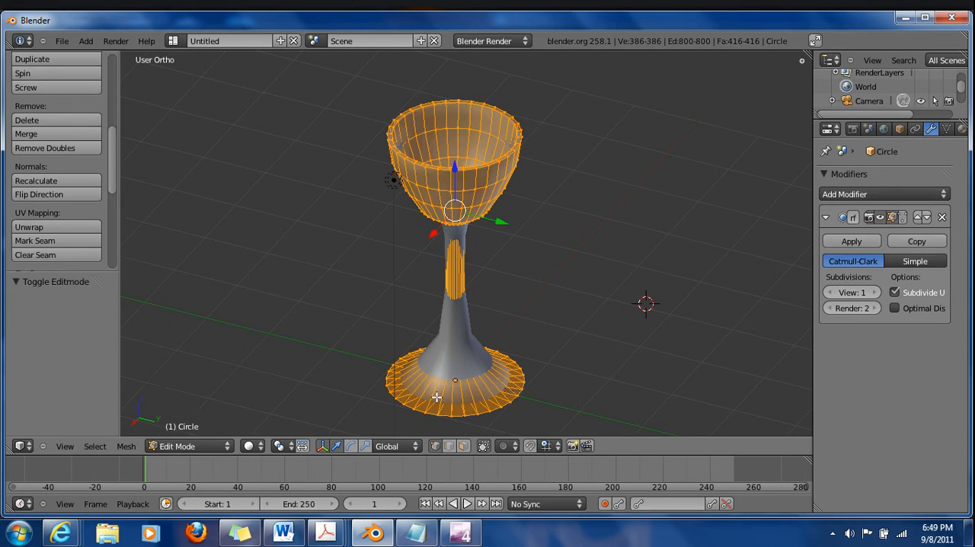
shift+middle_drag(456, 379, 453, 348)
key(ctrl+r)
click(455, 318)
right_click(550, 302)
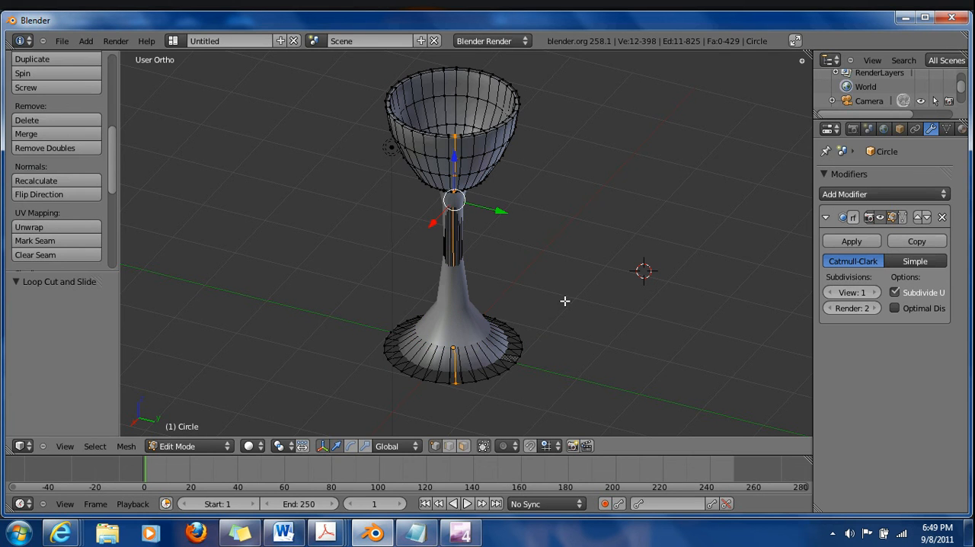
Add a loop cut around the foot of the glass near its outer edge and clear the selection
key(ctrl+r)
click(427, 357)
key(a)
middle_drag(429, 355, 450, 222)
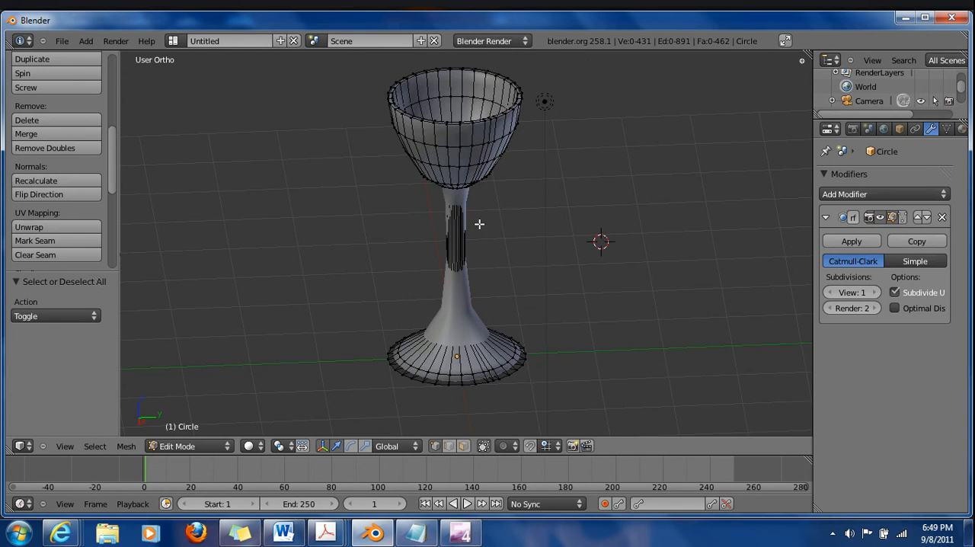
Widen the properties area and give the glass a new material with a light blue diffuse colour
drag(814, 207, 681, 221)
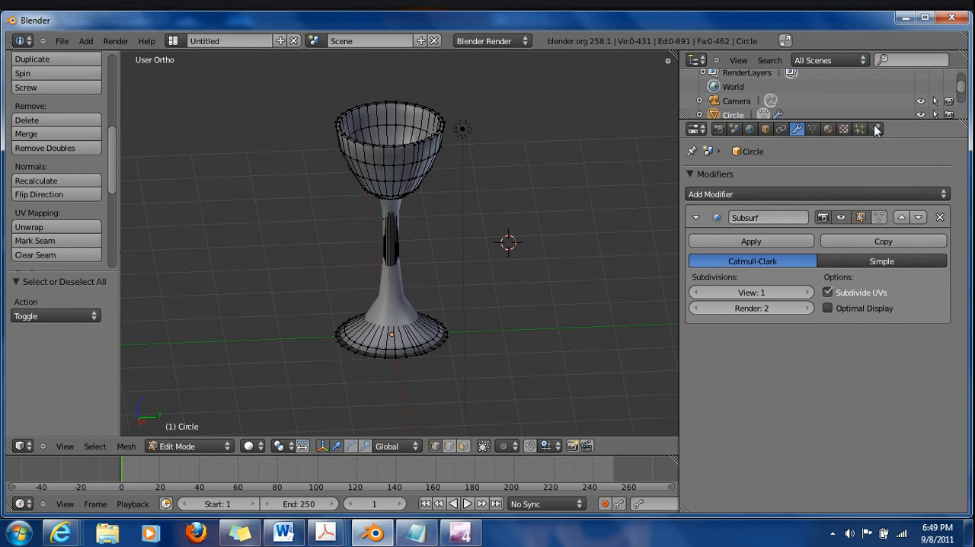
click(829, 129)
click(734, 244)
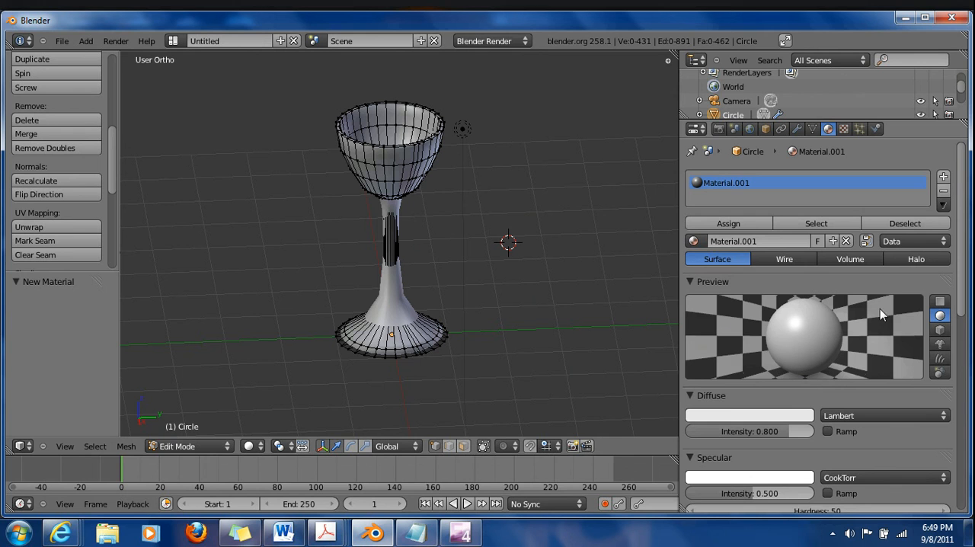
click(757, 417)
drag(765, 257, 776, 242)
Set the material's specular hardness to 119 and look over its remaining settings
scroll(756, 401, down, 6)
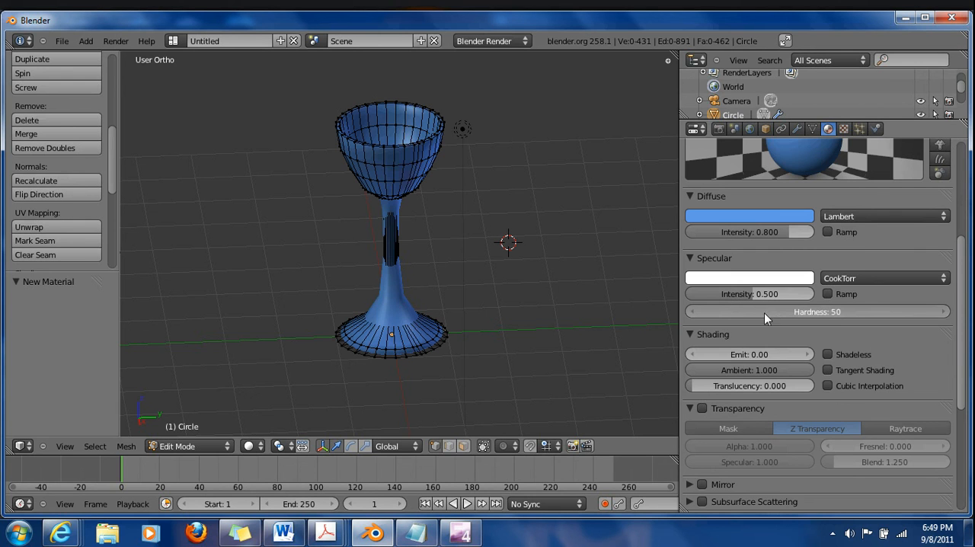
drag(793, 318, 788, 320)
scroll(872, 332, down, 5)
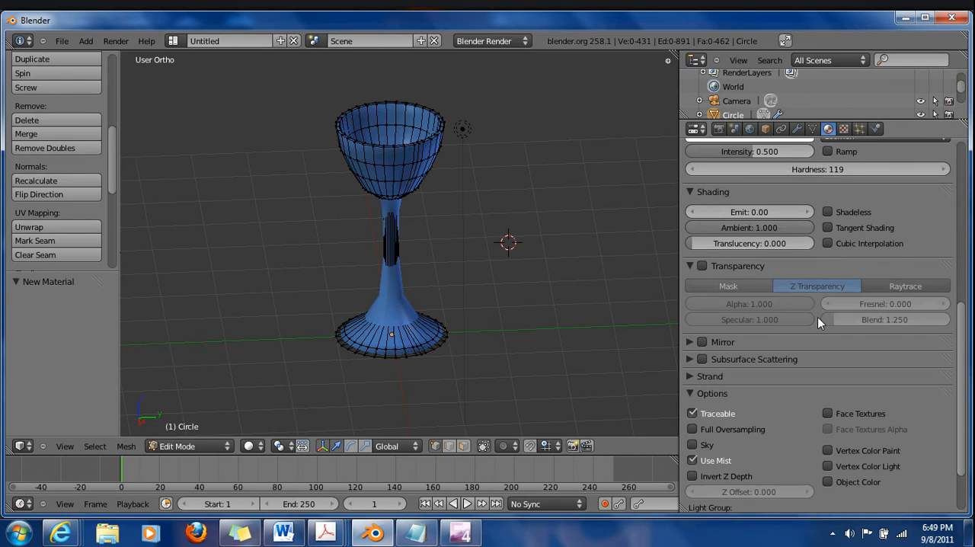
scroll(817, 316, up, 10)
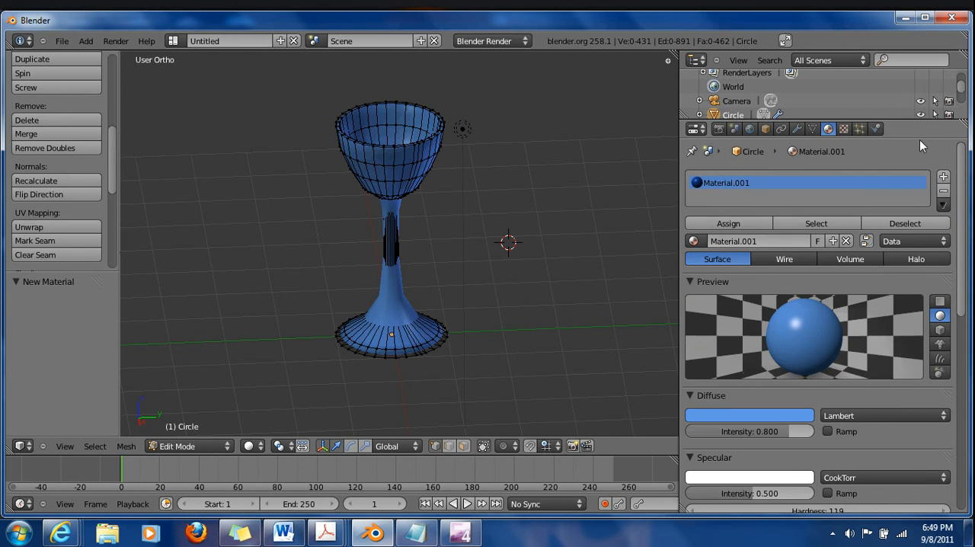
Rename the circle object as Glass
click(766, 130)
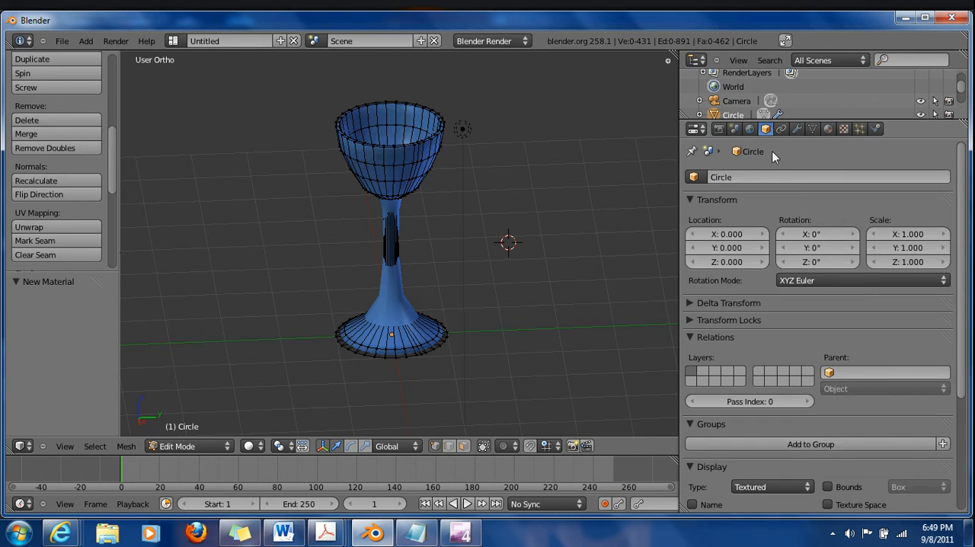
text(Glass)
key(Return)
scroll(849, 333, down, 5)
scroll(791, 335, up, 5)
Render the scene as a still image and close the render result
click(717, 129)
click(756, 194)
key(Escape)
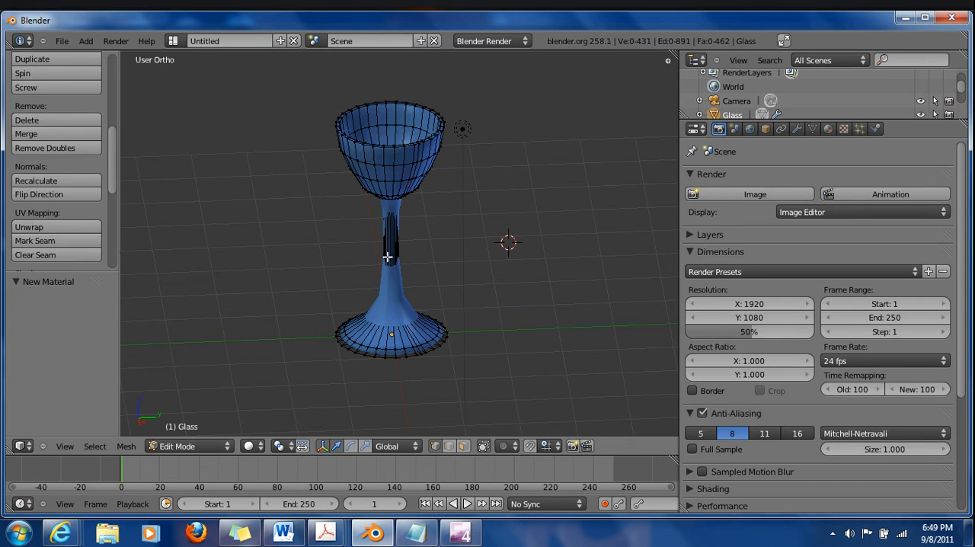
scroll(531, 225, down, 3)
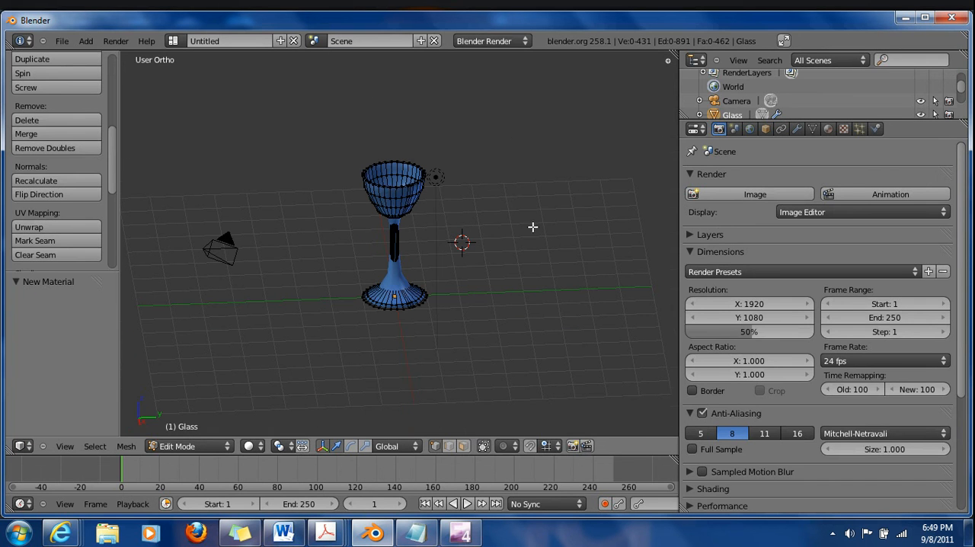
click(695, 129)
click(525, 161)
middle_drag(520, 131, 144, 75)
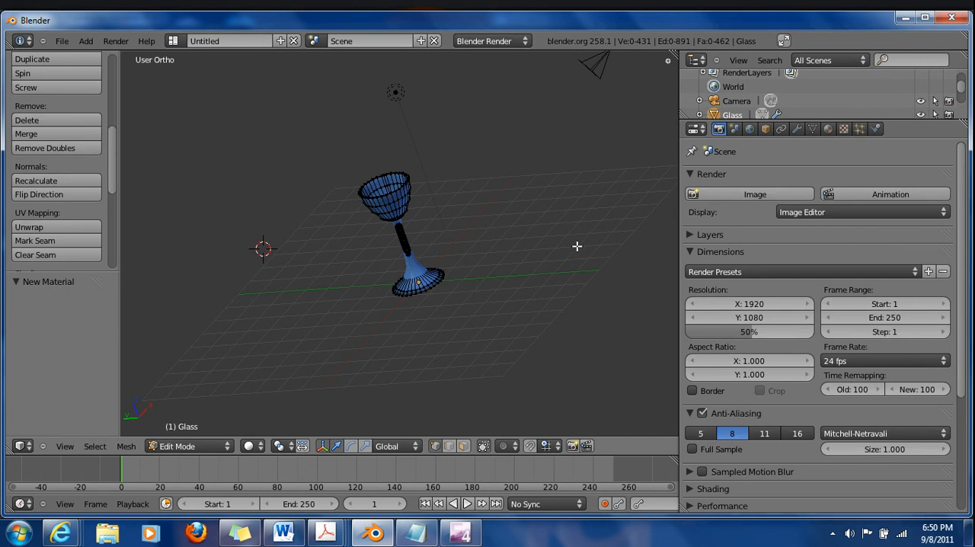
Play the timeline briefly, stop it, and set the current frame back to 1
click(466, 504)
click(466, 504)
click(377, 504)
text(1)
key(Return)
middle_drag(272, 315, 499, 374)
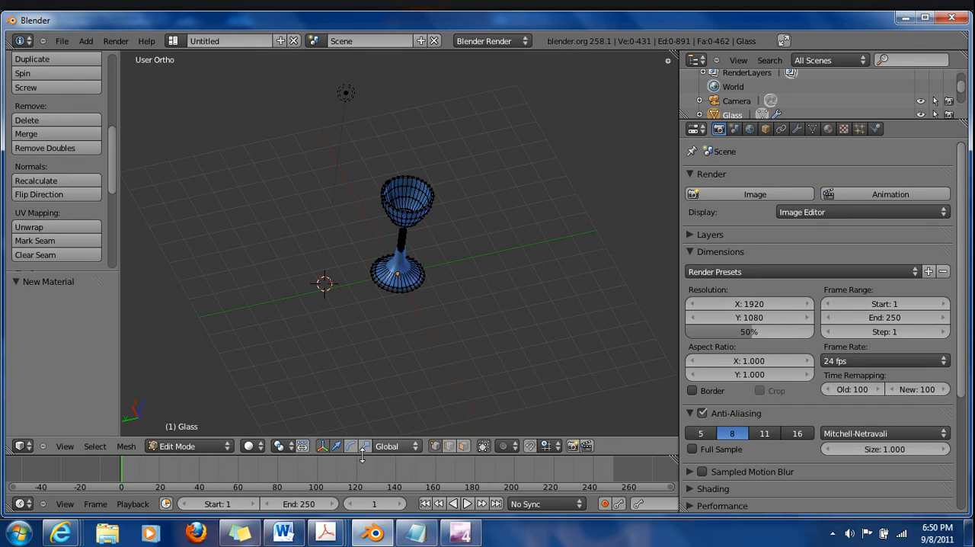